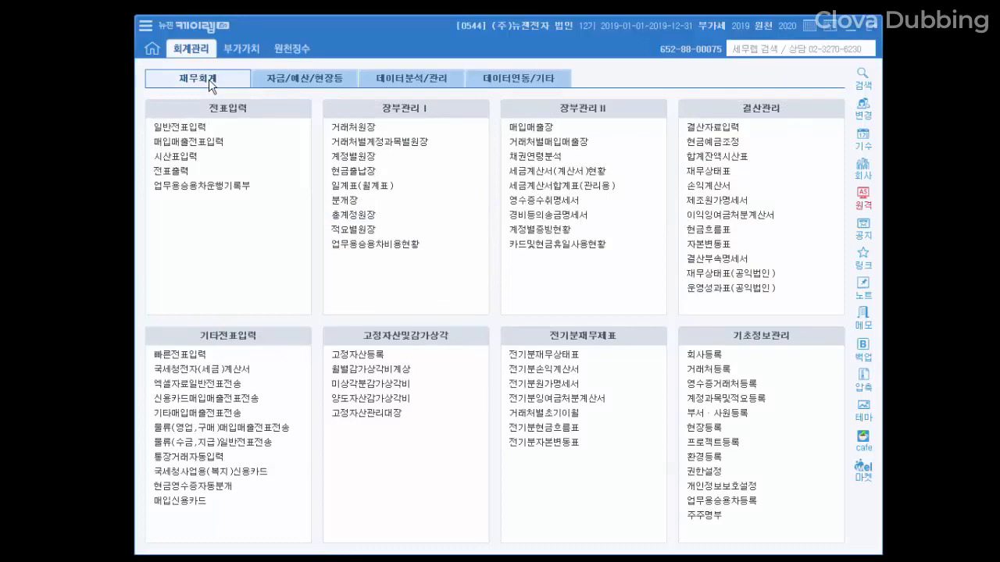
Open the 통장거래자동입력 (automatic bankbook transaction entry) screen from the financial accounting functions
left_click(213, 79)
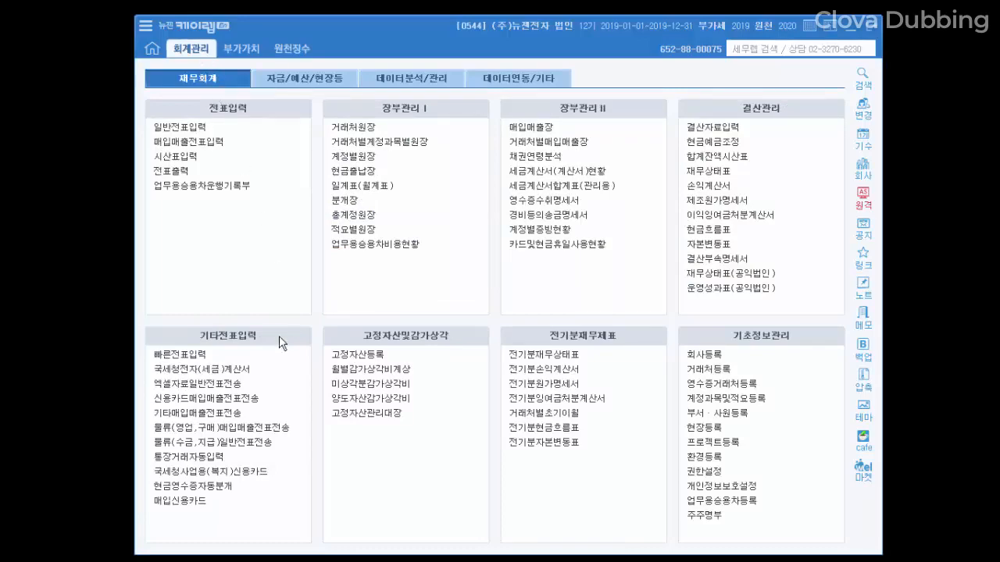
left_click(217, 461)
left_click_drag(78, 11, 438, 44)
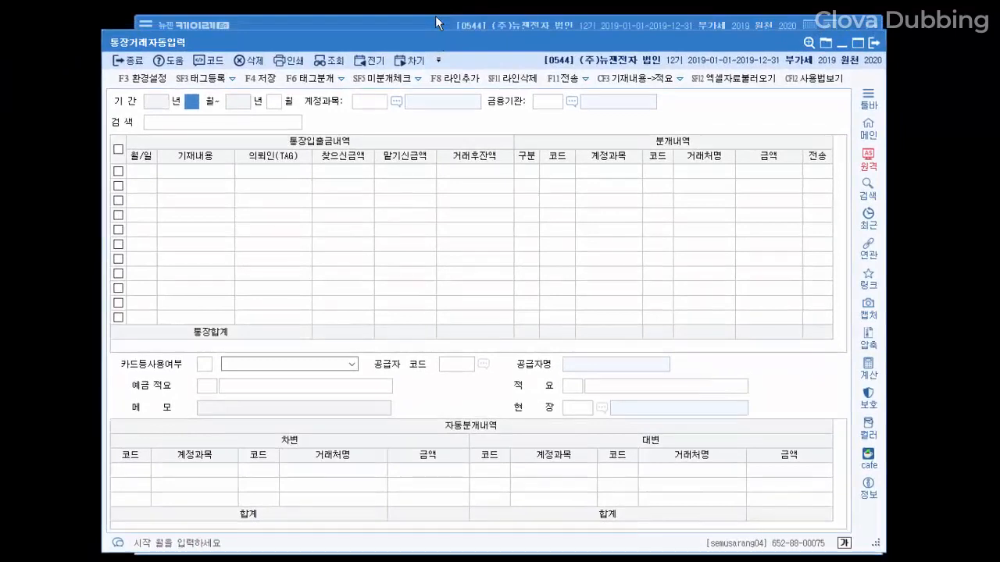
type("4")
key("Return")
key("shift+Tab")
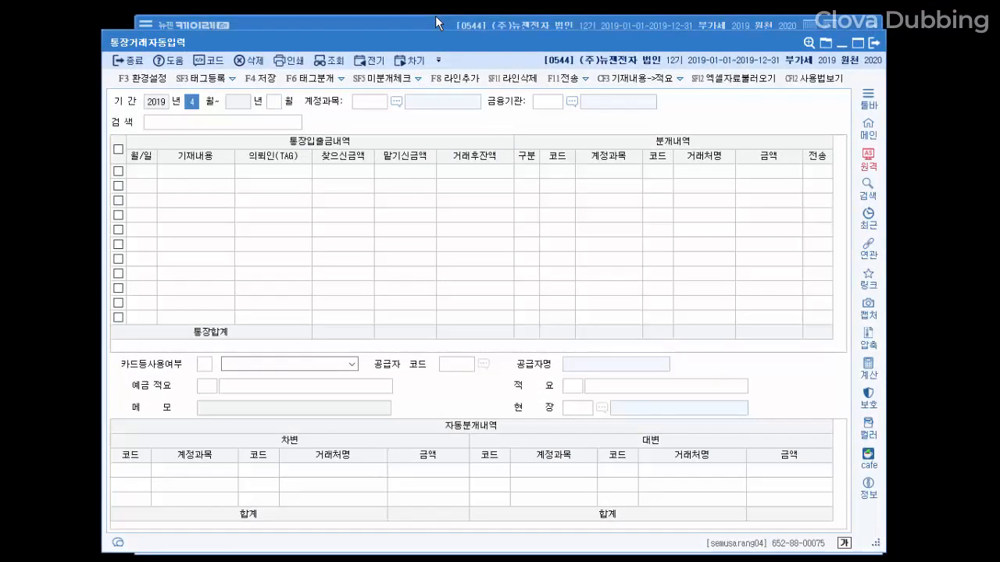
type("8")
key("Return")
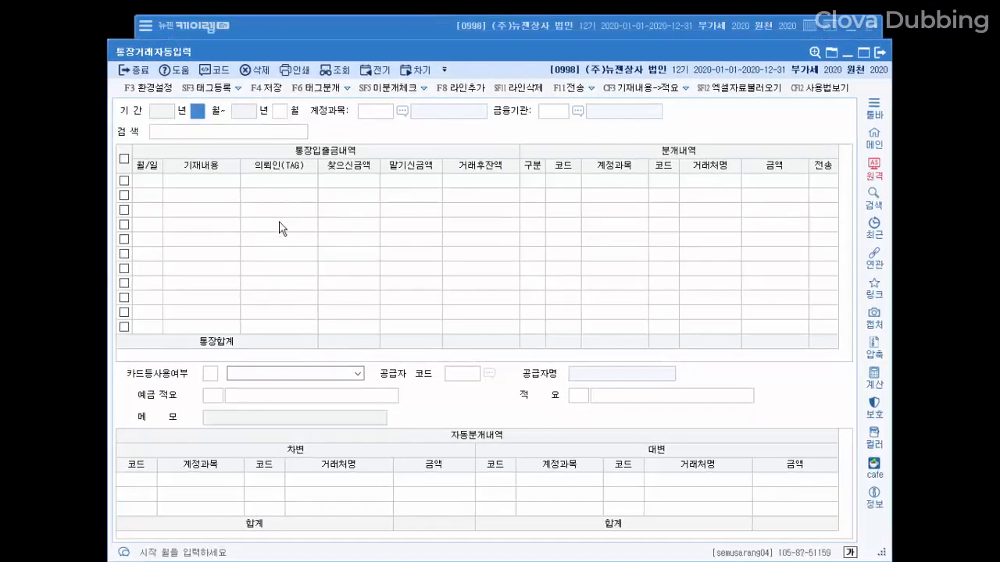
Set the period from August 2020 to August 2020 and the account to 103 (보통예금)
type("8")
key("Return")
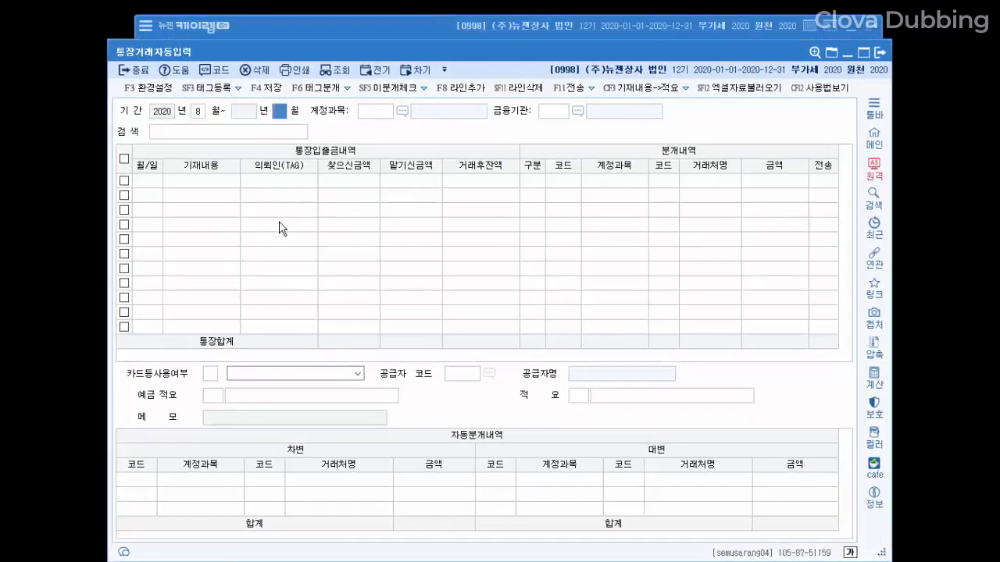
type("8")
key("Return")
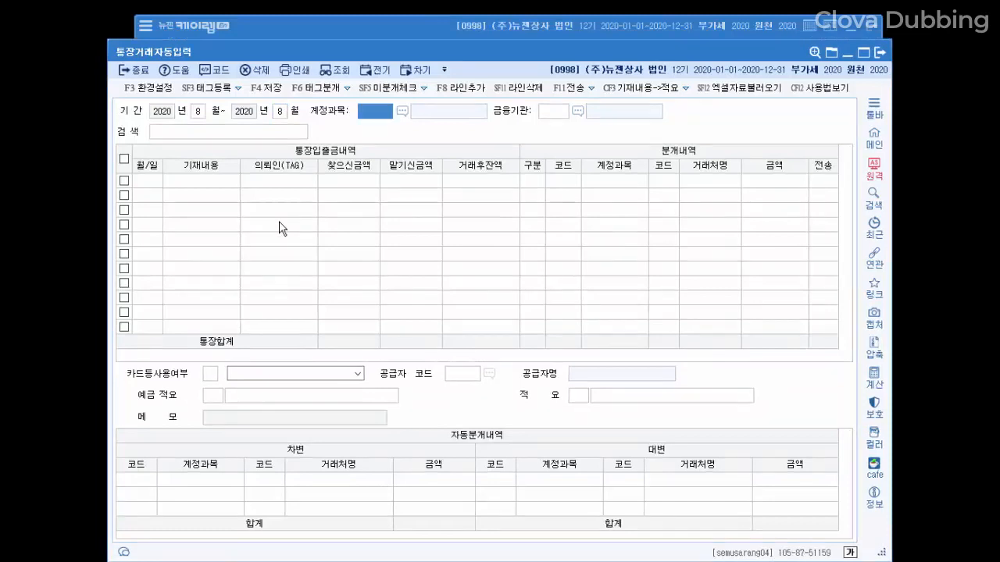
type("103")
key("Return")
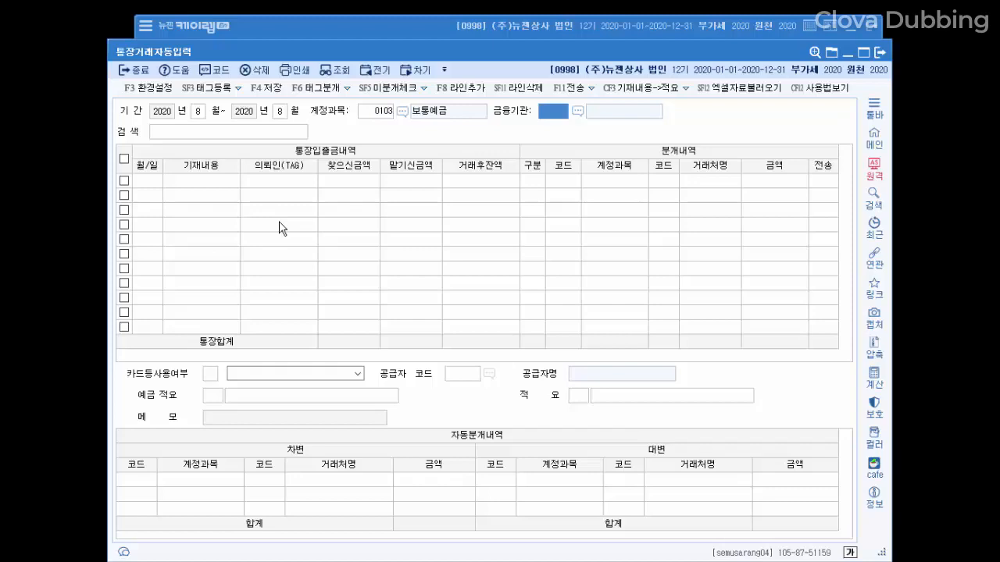
Look up the financial institutions and choose 국민은행 (98003) for the ordinary deposit account
key("F2")
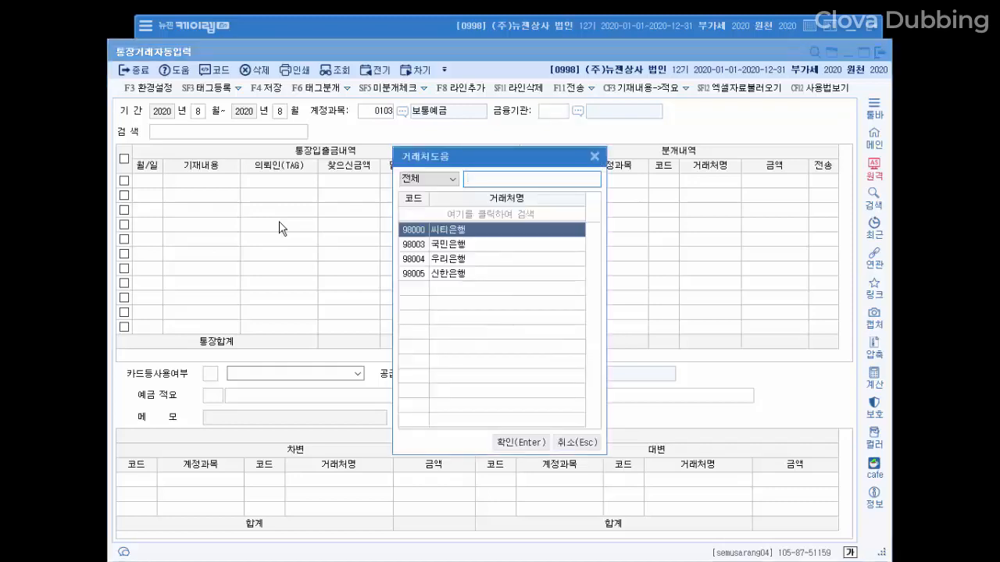
key("Down")
key("Down")
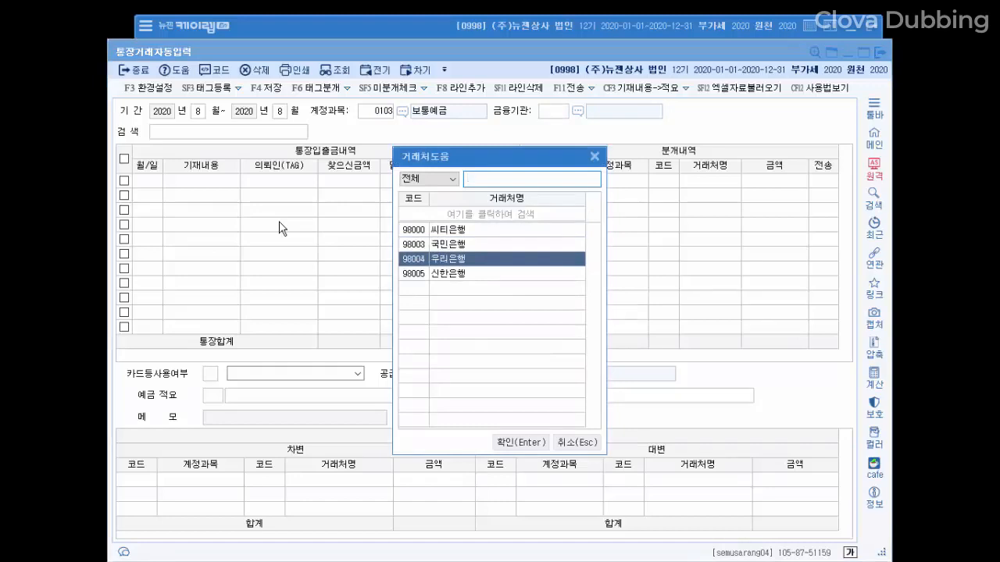
key("Up")
key("Return")
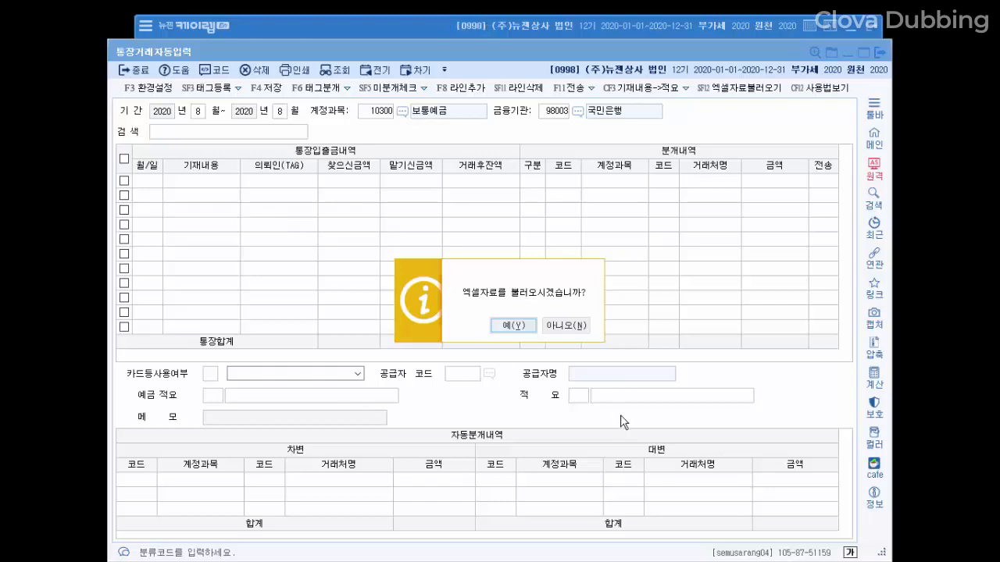
Agree to load Excel data and open 보통예금통장거래내역(2019-08).xlsx from the desktop
left_click(511, 322)
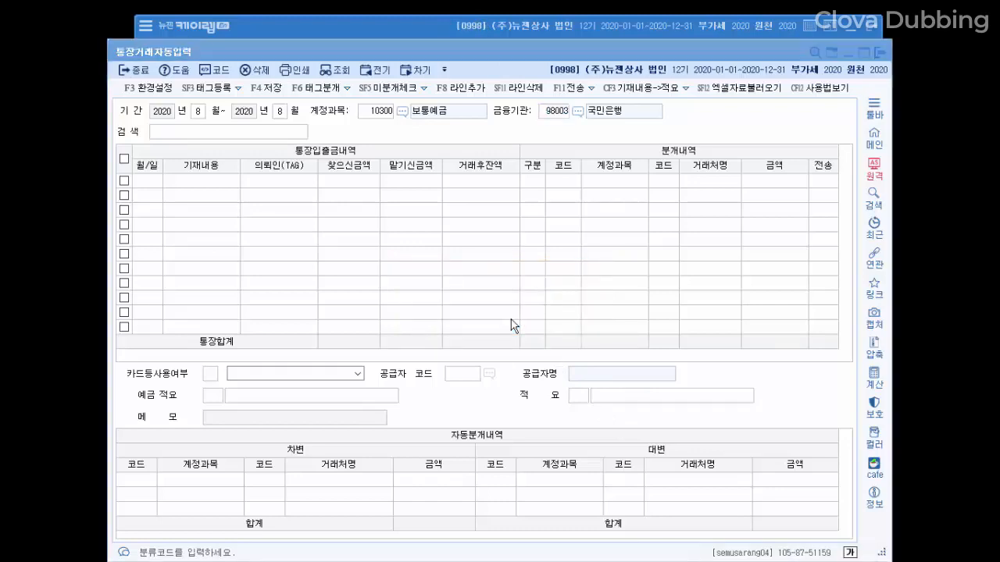
scroll(547, 326, "down", 1)
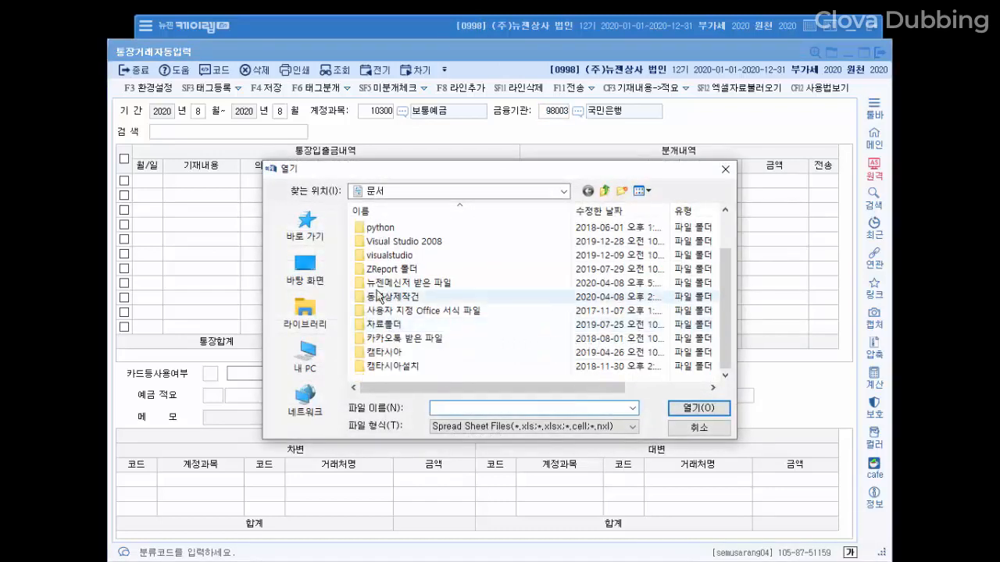
left_click(309, 269)
scroll(451, 309, "down", 1)
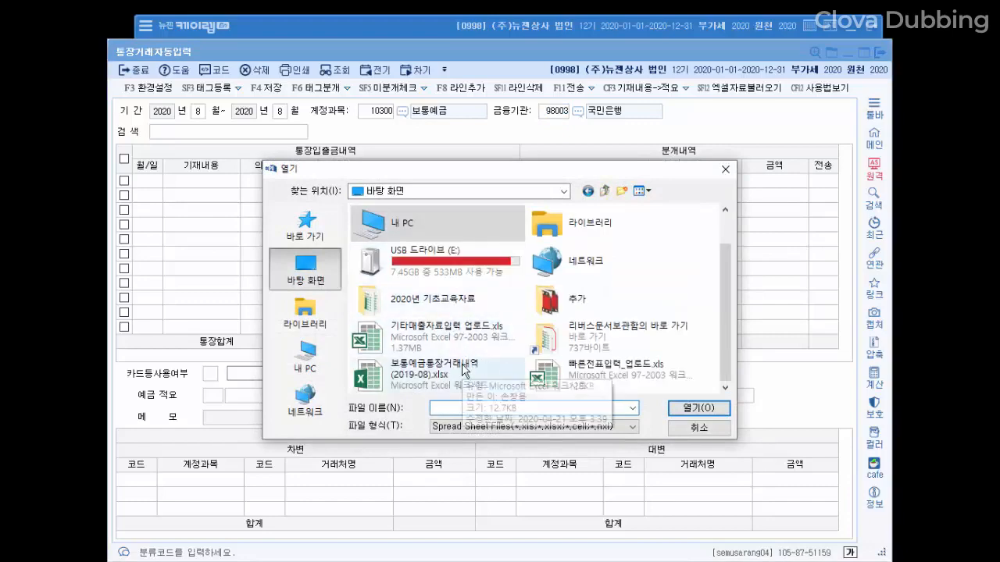
double_click(462, 373)
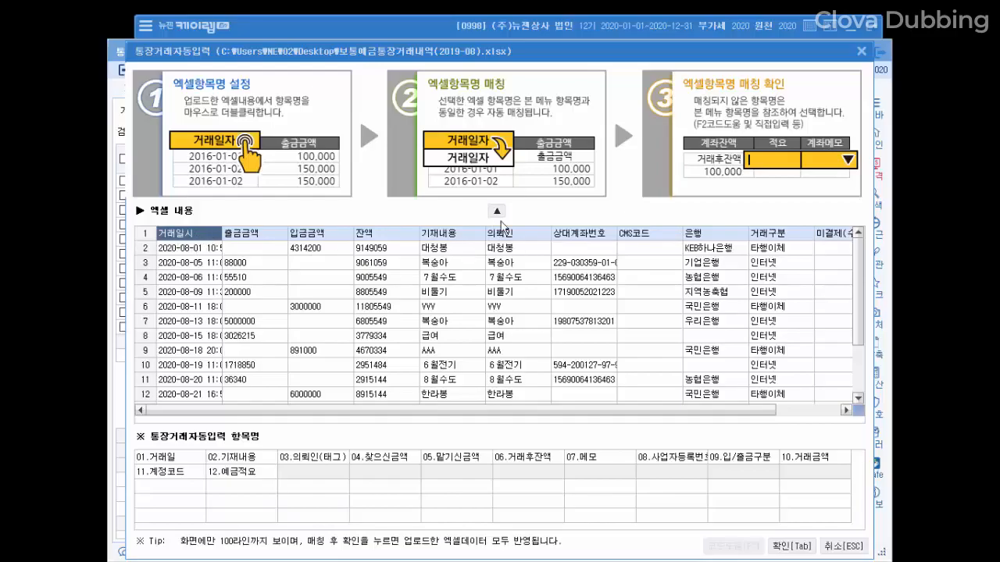
Set the first Excel row as the title line and match the 의뢰인 column to 03.의뢰인(태그)
double_click(180, 239)
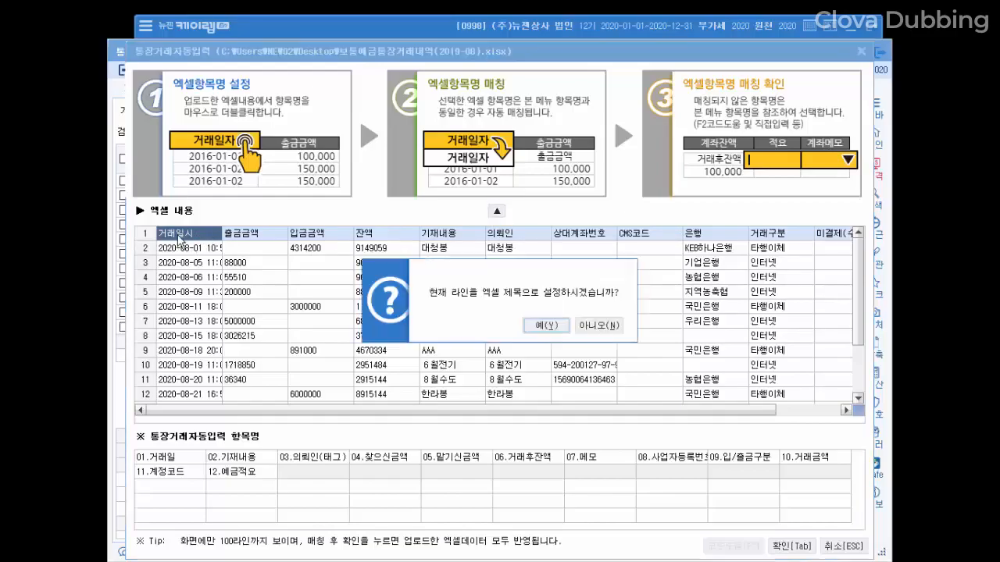
left_click(541, 325)
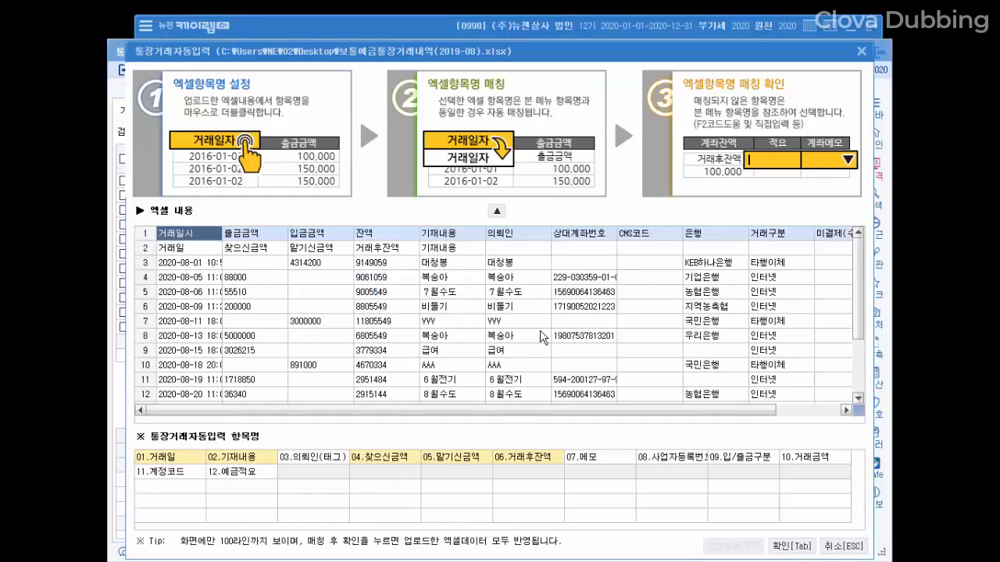
left_click(499, 247)
left_click(513, 286)
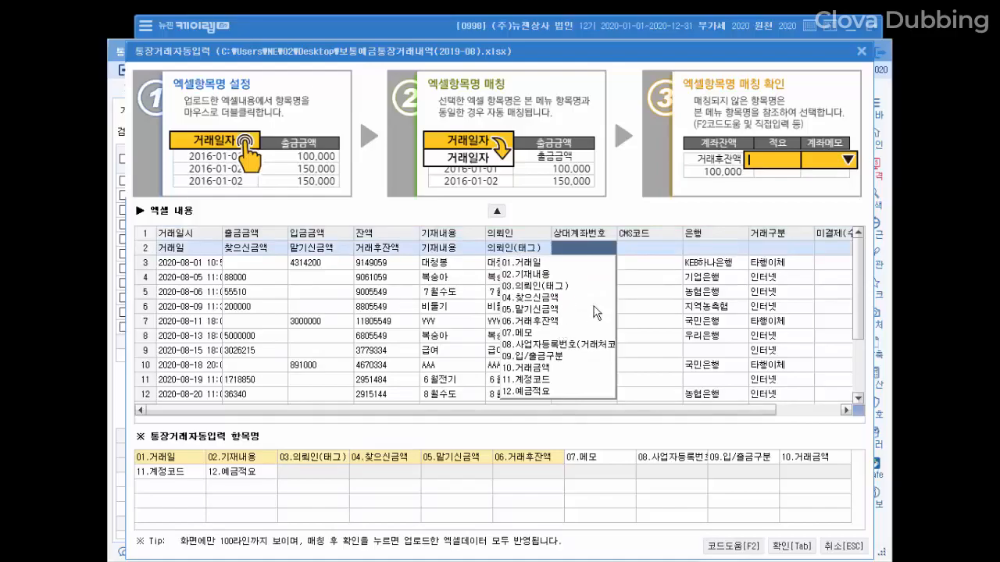
Check the remaining unmatched Excel columns in the enlarged data list and import the matched bankbook transactions
left_click_drag(586, 412, 653, 399)
left_click(642, 250)
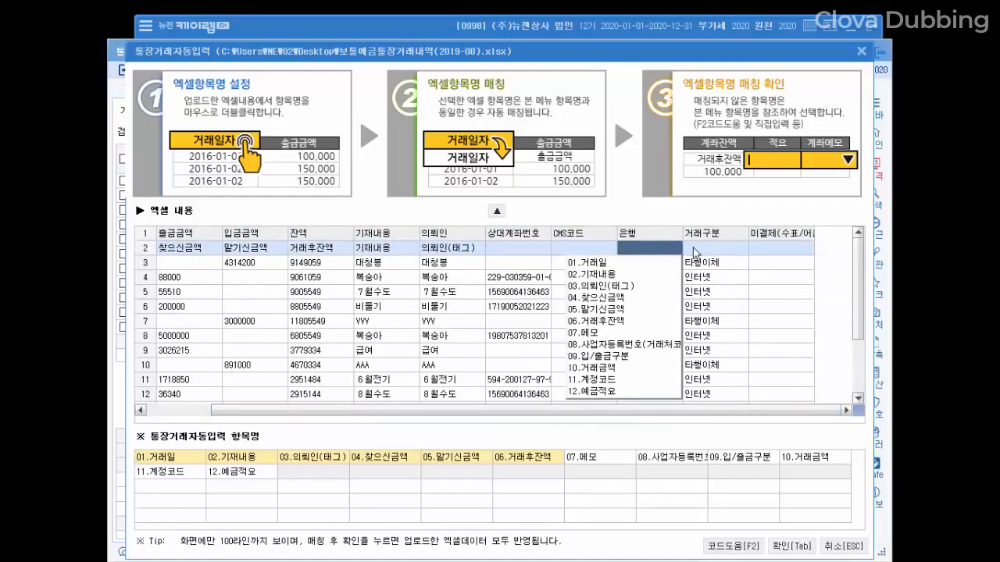
left_click(579, 248)
left_click(539, 250)
left_click_drag(422, 411, 141, 362)
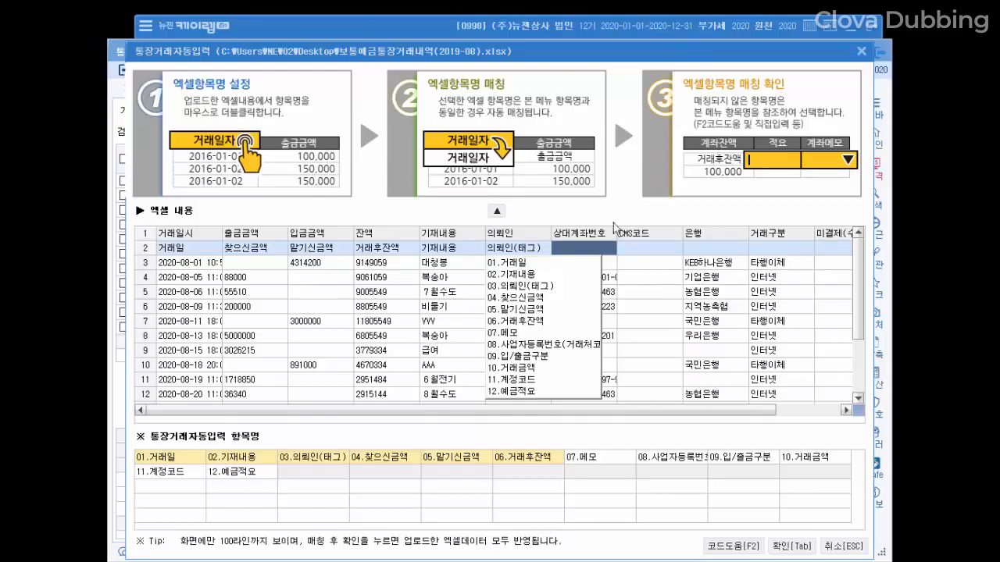
left_click(497, 210)
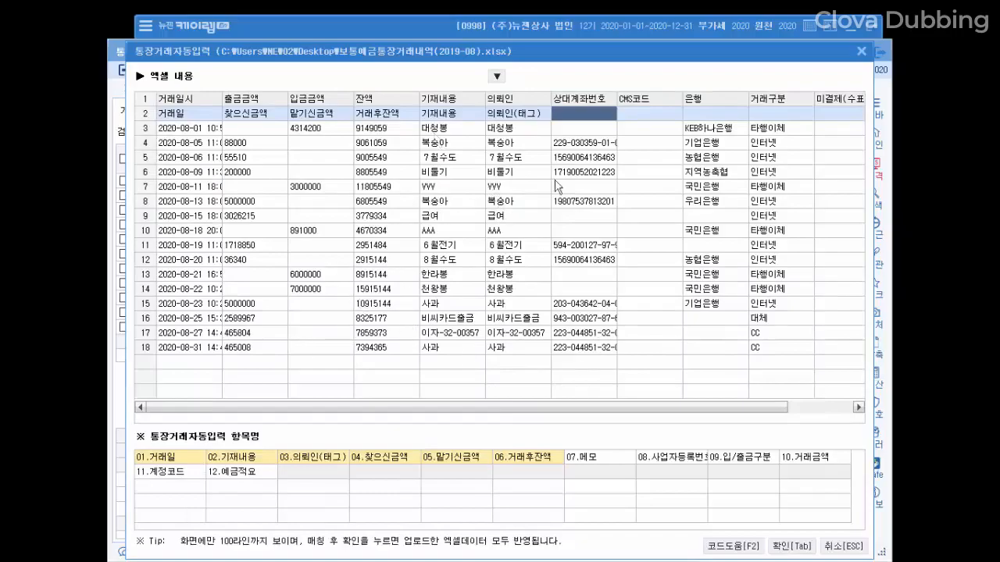
left_click(791, 546)
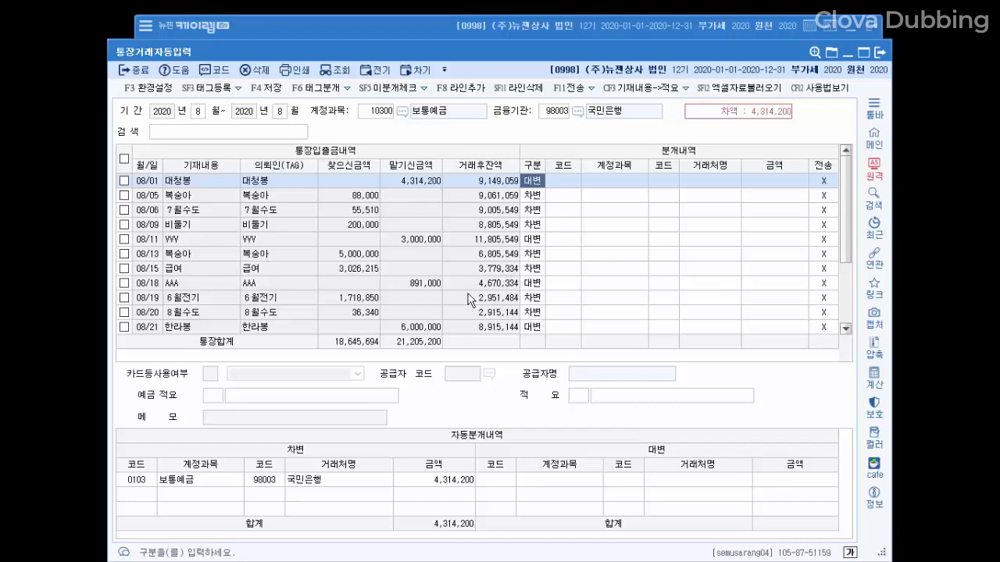
Register a 맡긴금액 journal tag with TAG 대청봉 and deposit description 1 (외상물품대금 예금입금)
left_click(563, 180)
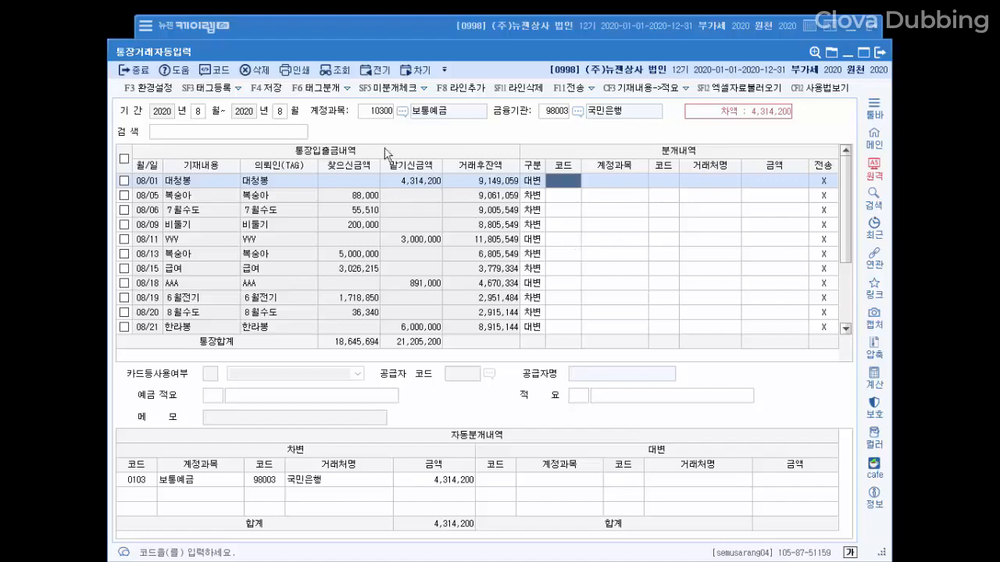
left_click(218, 92)
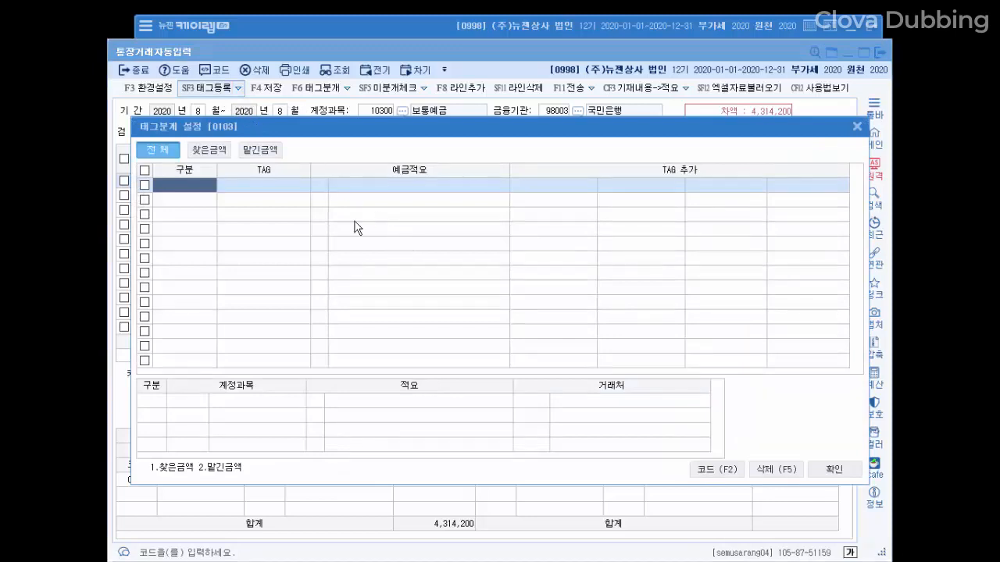
left_click_drag(422, 125, 405, 208)
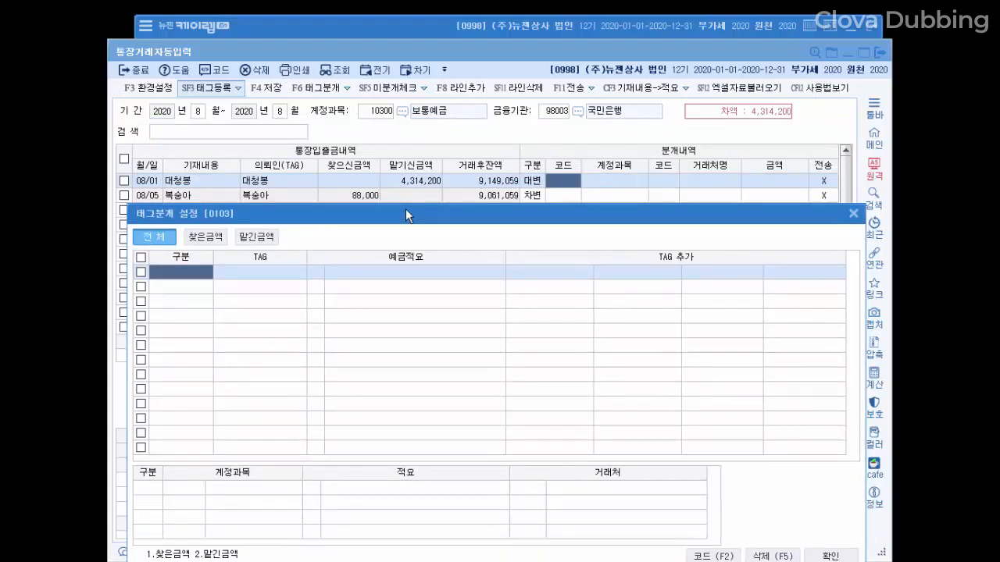
type("2")
key("Return")
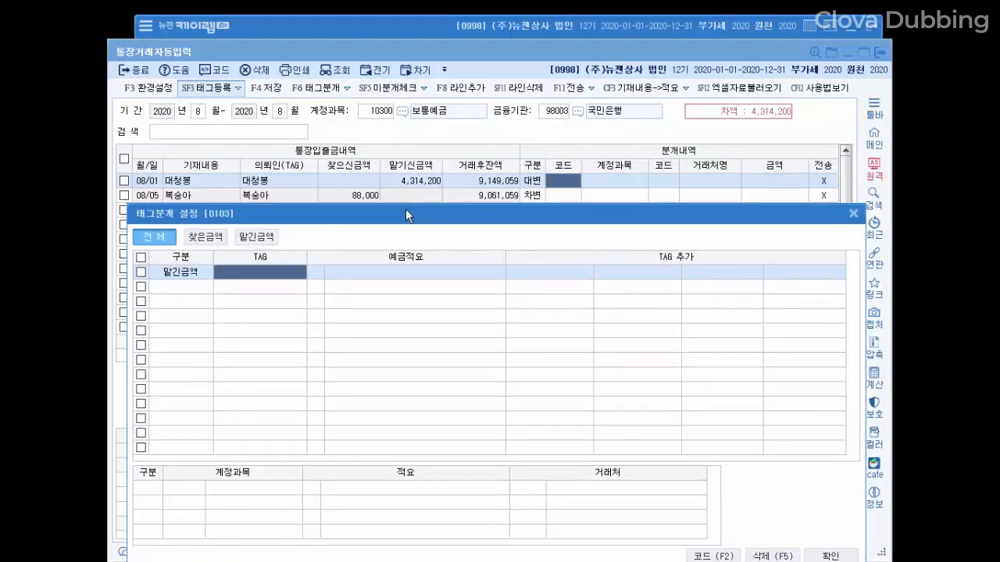
type("대청봉")
key("Return")
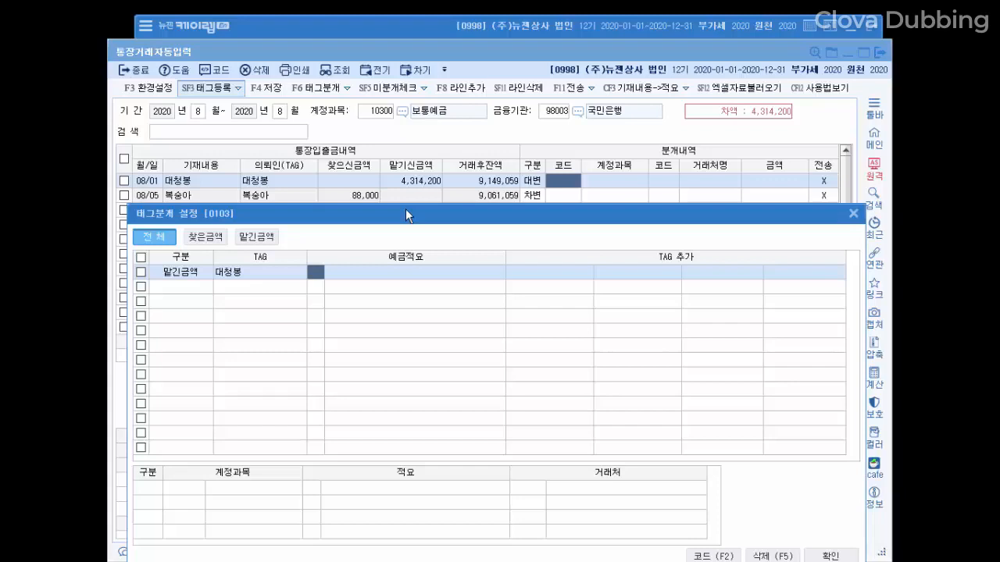
type("1")
key("Return")
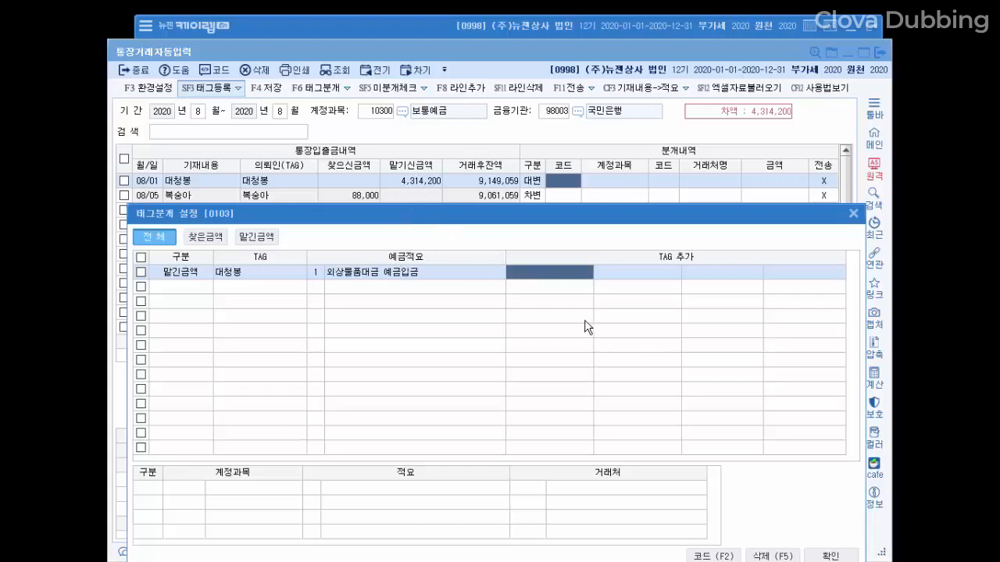
Enter the tag's debit line with account 10300 보통예금 and partner 국민은행 (98003)
left_click(144, 490)
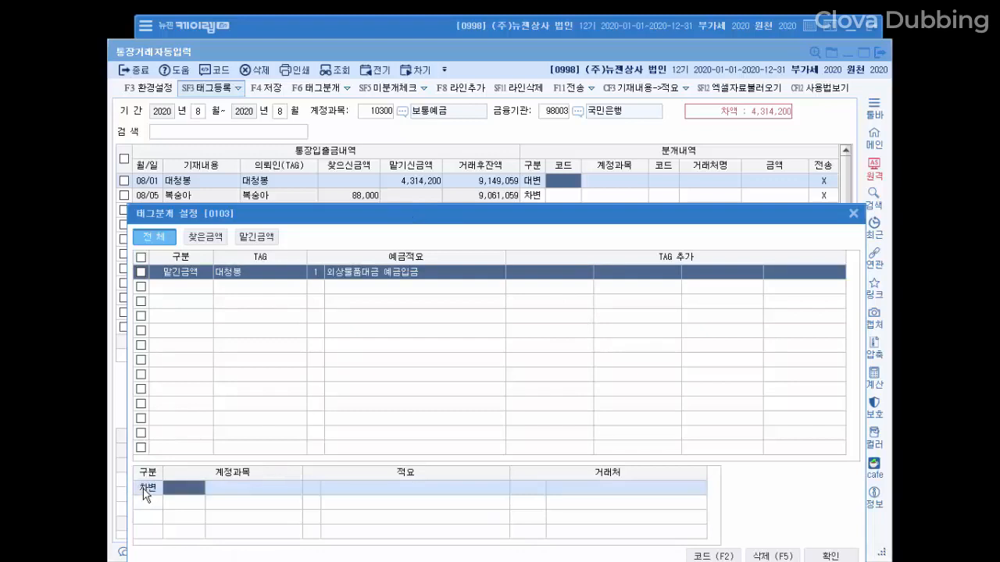
type("10300")
key("Return")
key("Return")
key("F2")
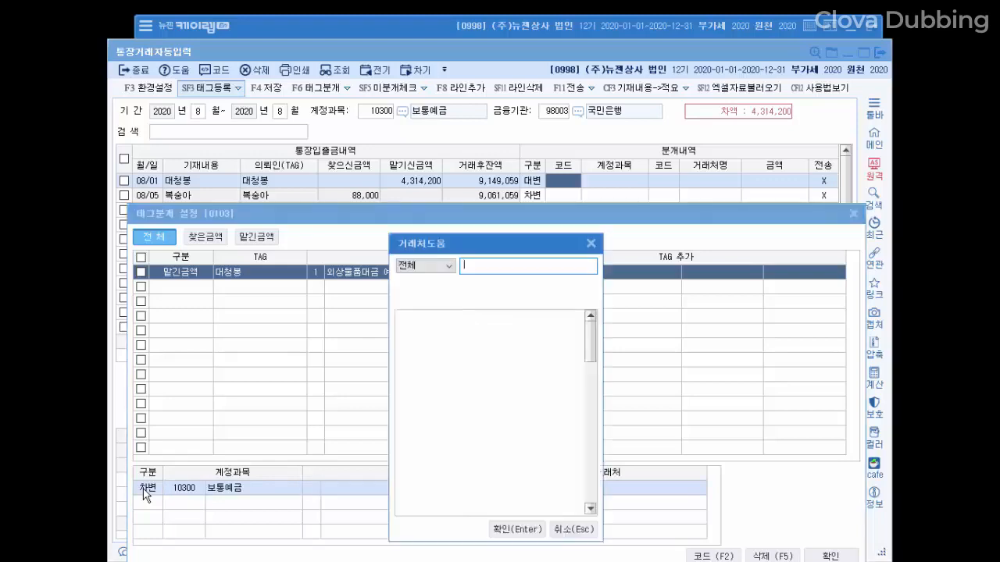
type("국민")
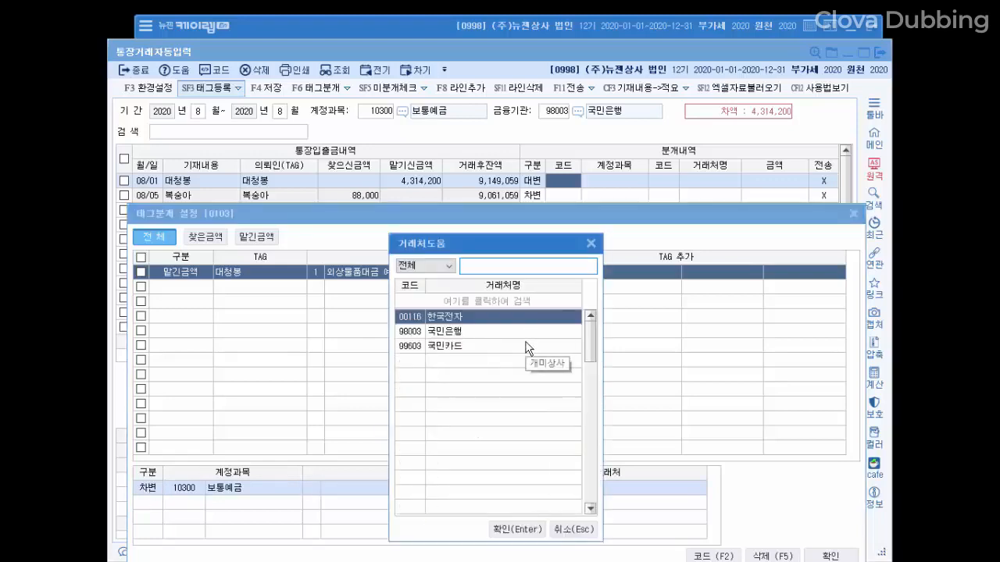
key("Return")
Enter the tag's credit line with account 108 외상매출금 and partner (주)송림, and confirm the tag settings
type("4")
key("Return")
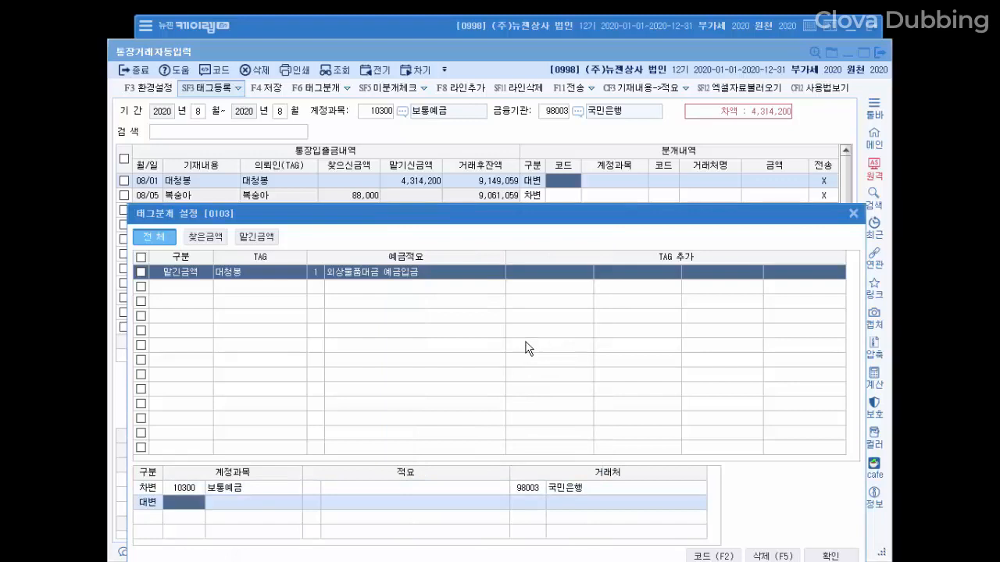
type("108")
key("Return")
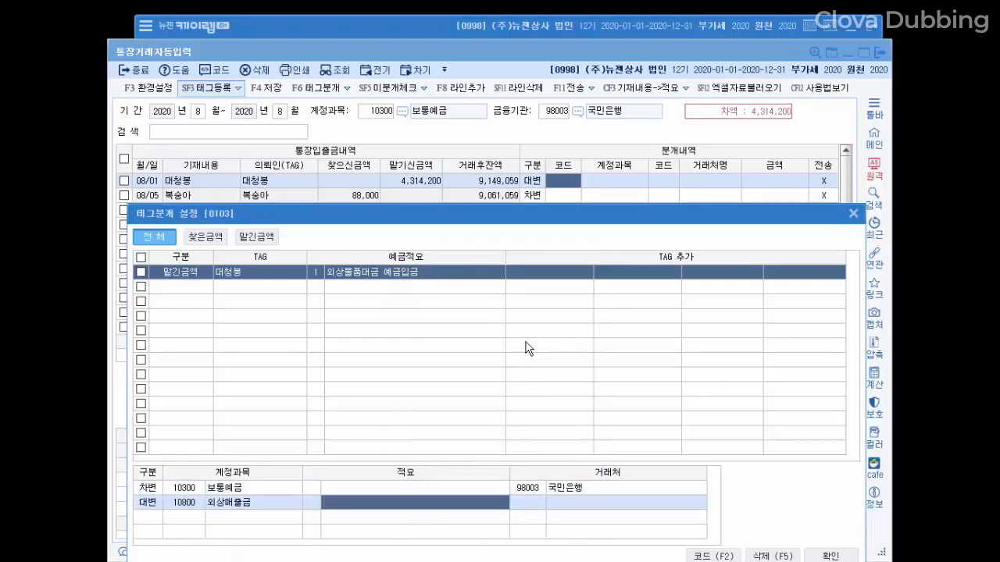
key("Return")
key("F2")
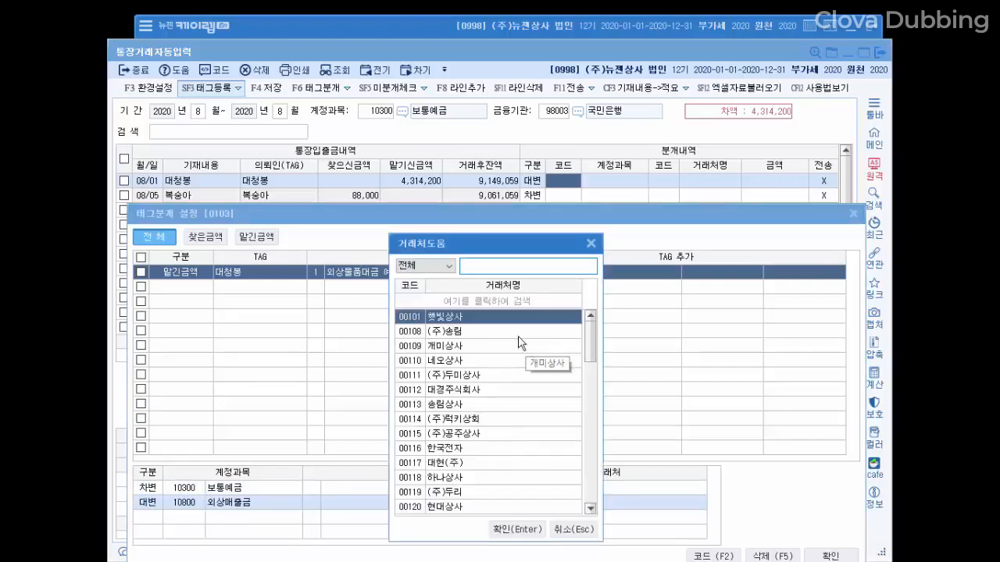
double_click(505, 328)
left_click(830, 556)
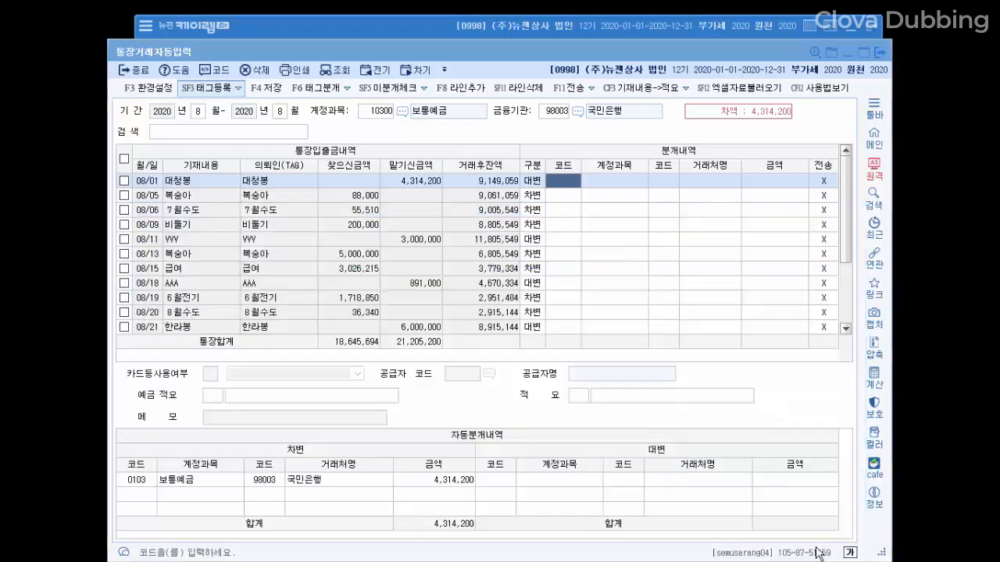
left_click(591, 227)
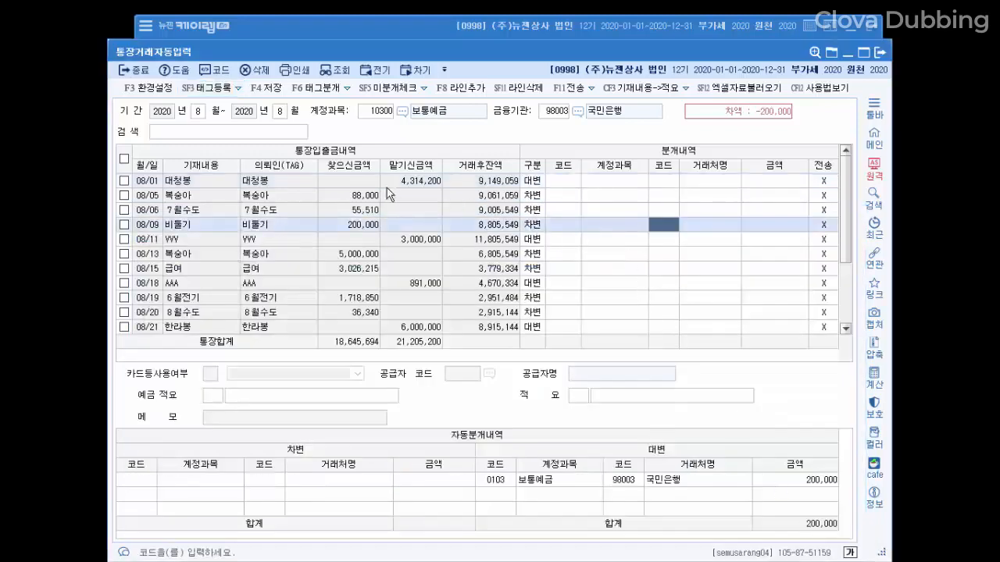
Import the Excel file 보통예금통장거래내역(2019-08).xlsx again and select the 08/01 대청봉 deposit's credit line
left_click(764, 94)
scroll(467, 375, "down", 1)
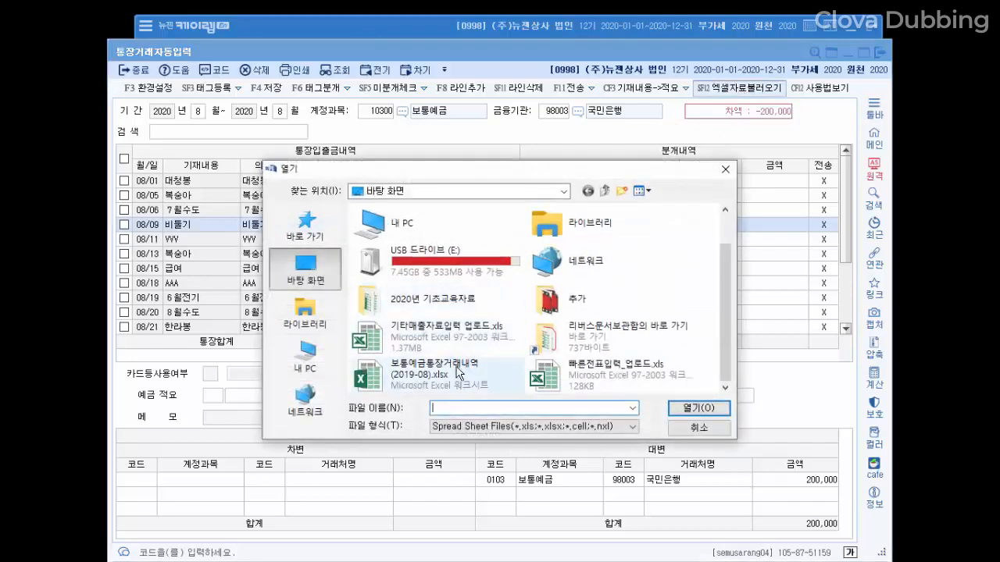
double_click(467, 374)
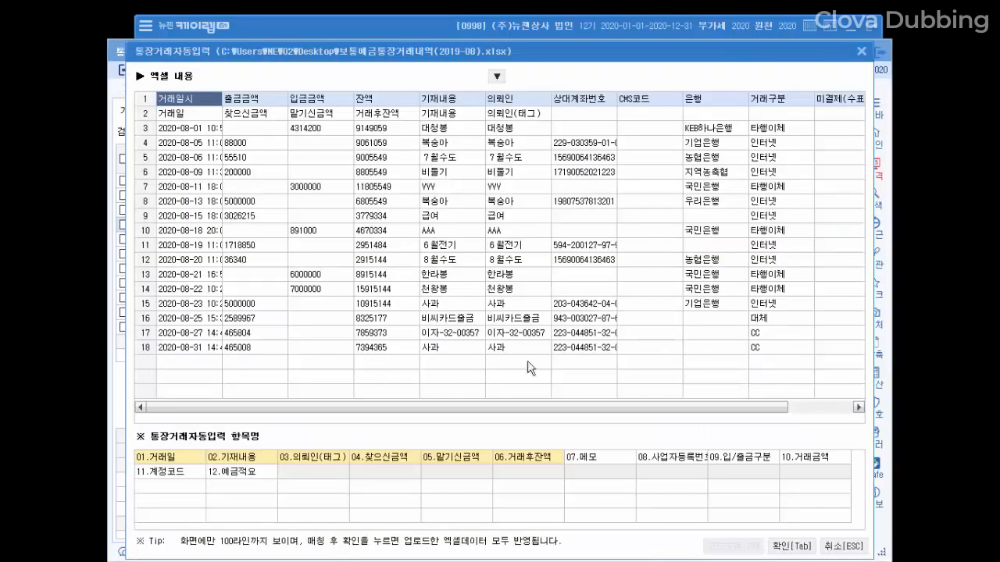
left_click(791, 546)
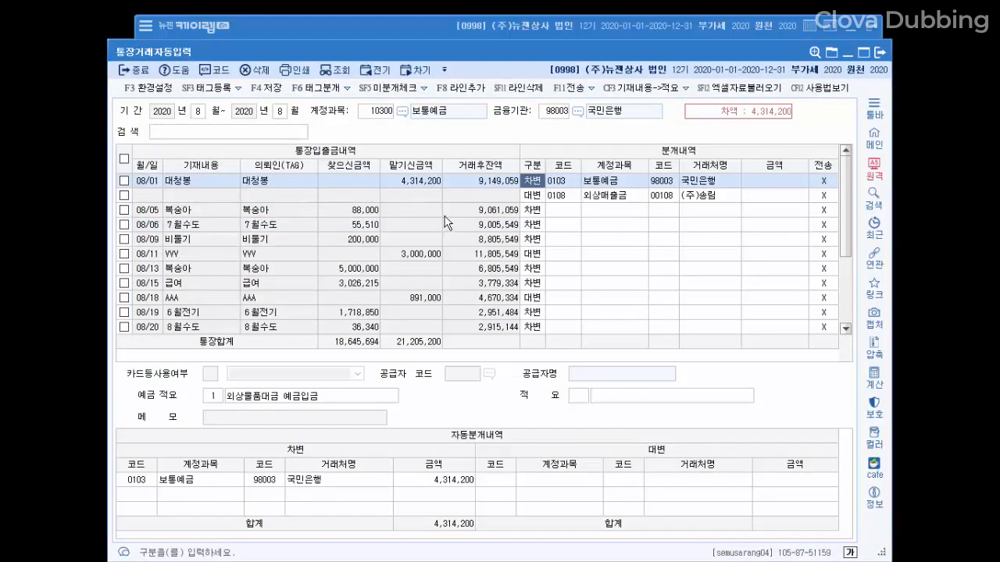
left_click(653, 196)
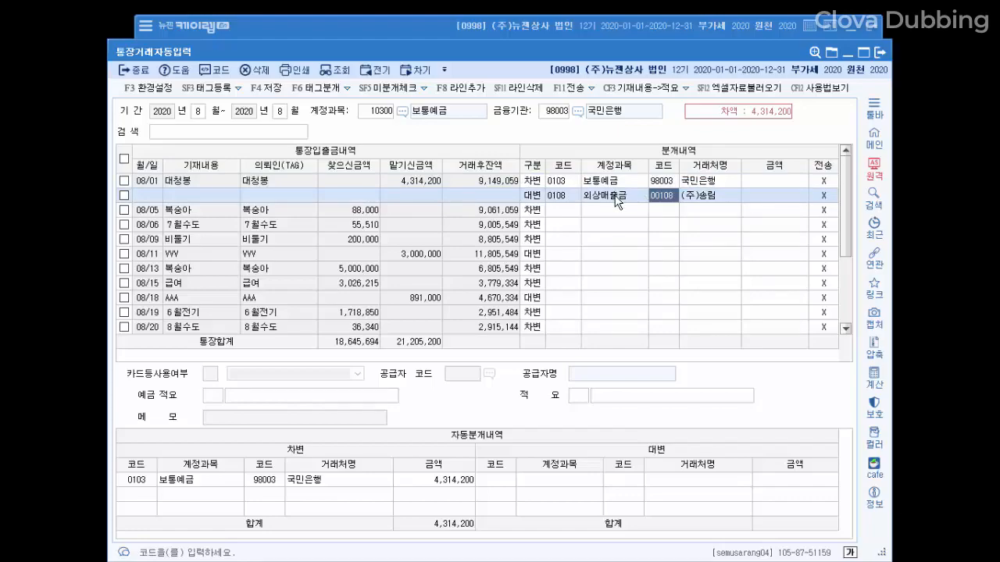
Enter debit account 251 외상매입금 for the 08/05 복숭아 withdrawal and register 복숭아 as a tag for that account
left_click(566, 211)
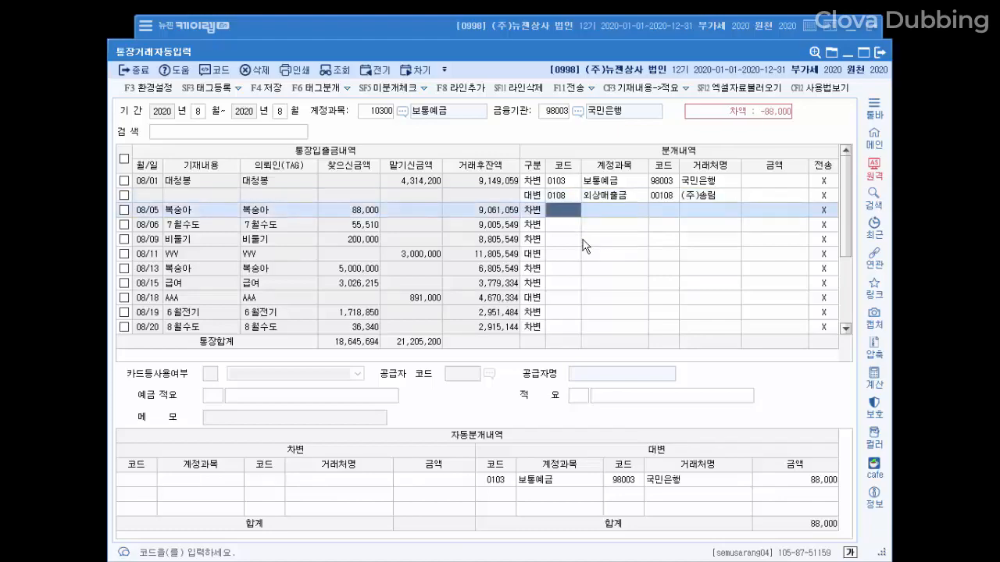
type("251")
key("Return")
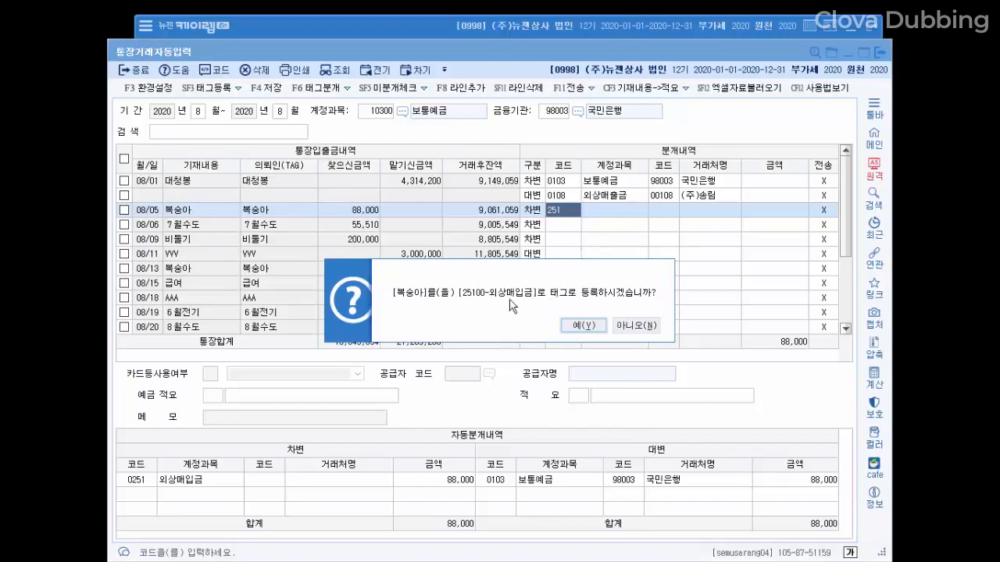
left_click(568, 324)
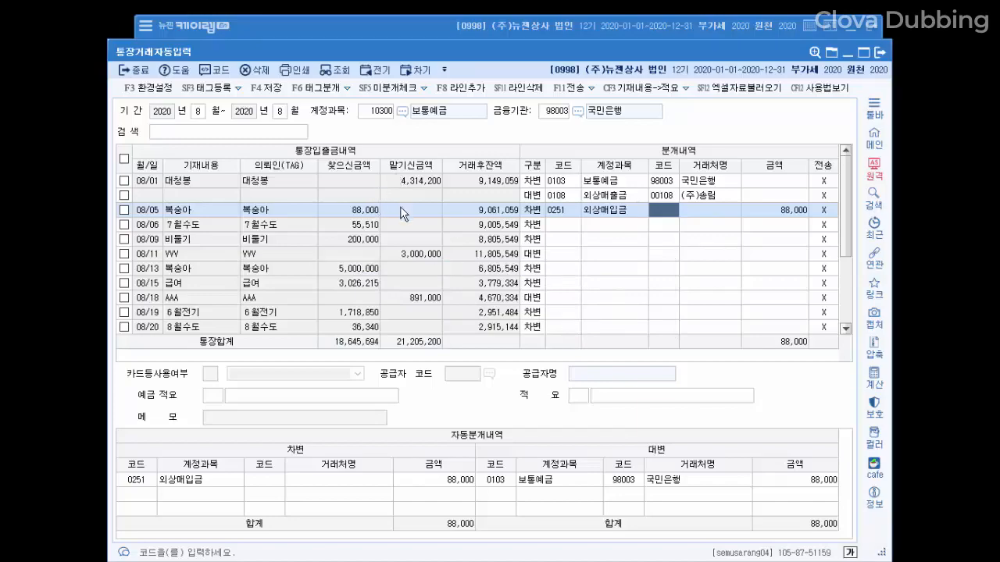
Review the automatic tag journalizing options in the environment settings (환경설정)
left_click(160, 91)
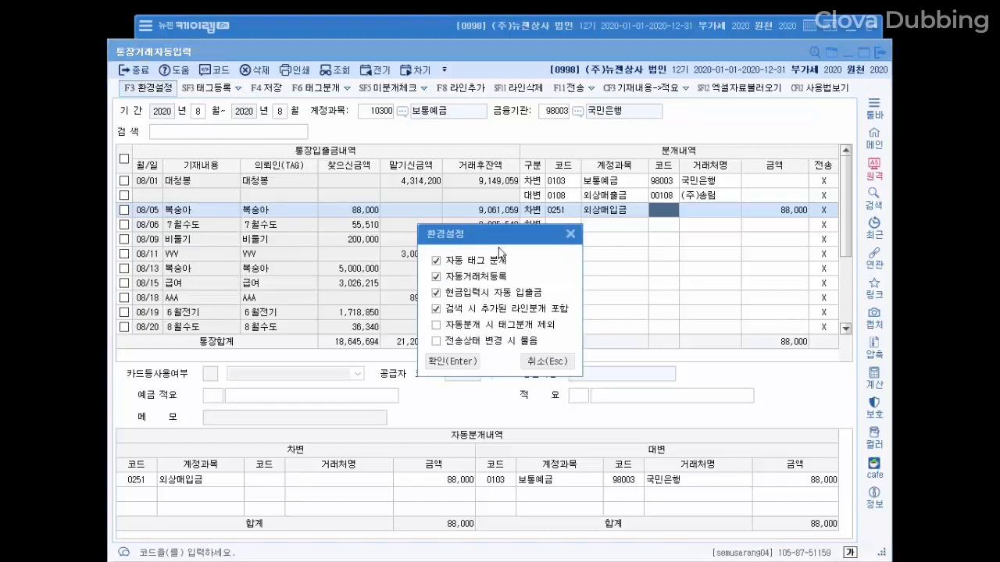
left_click(570, 234)
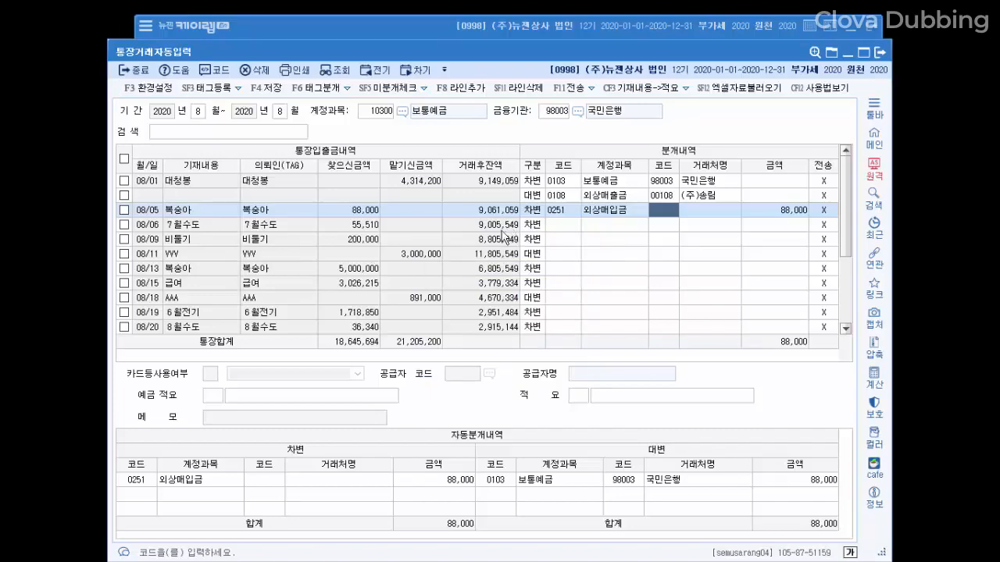
In the batch journal settings, give the 찾은금액 row deposit description 1, account 10300 보통예금 and description 1 (외상물품대금 예금입금)
left_click(239, 90)
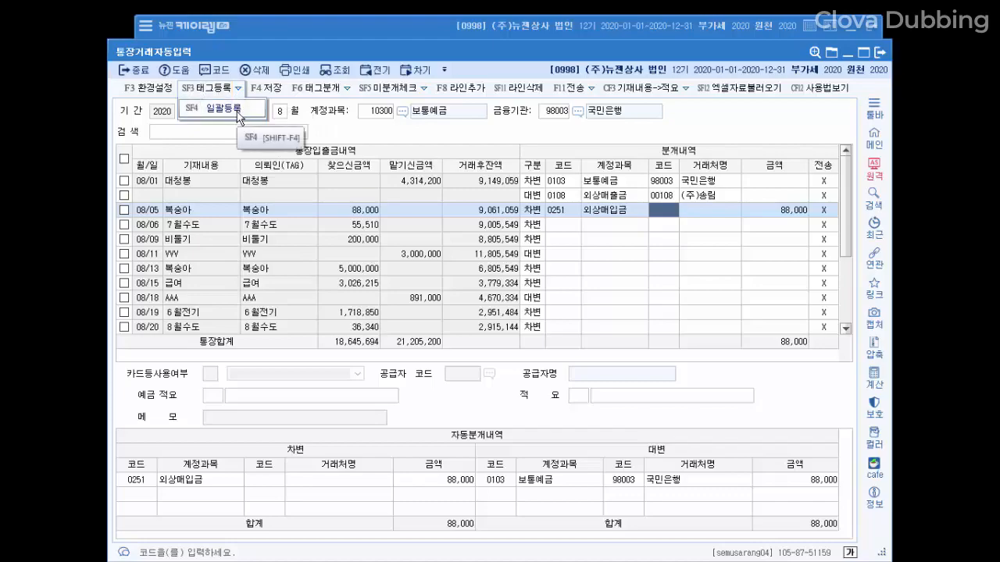
left_click(239, 117)
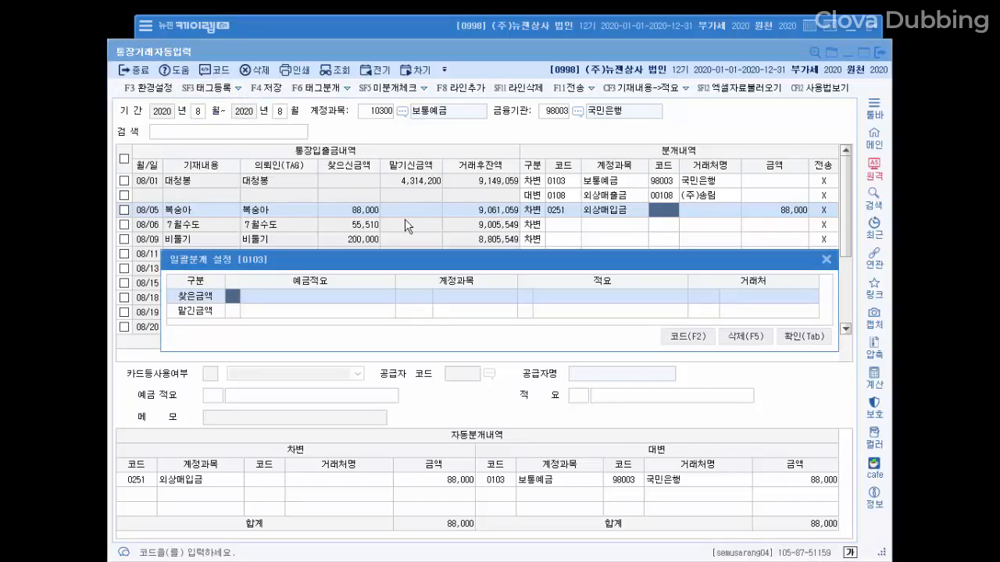
type("1")
key("Return")
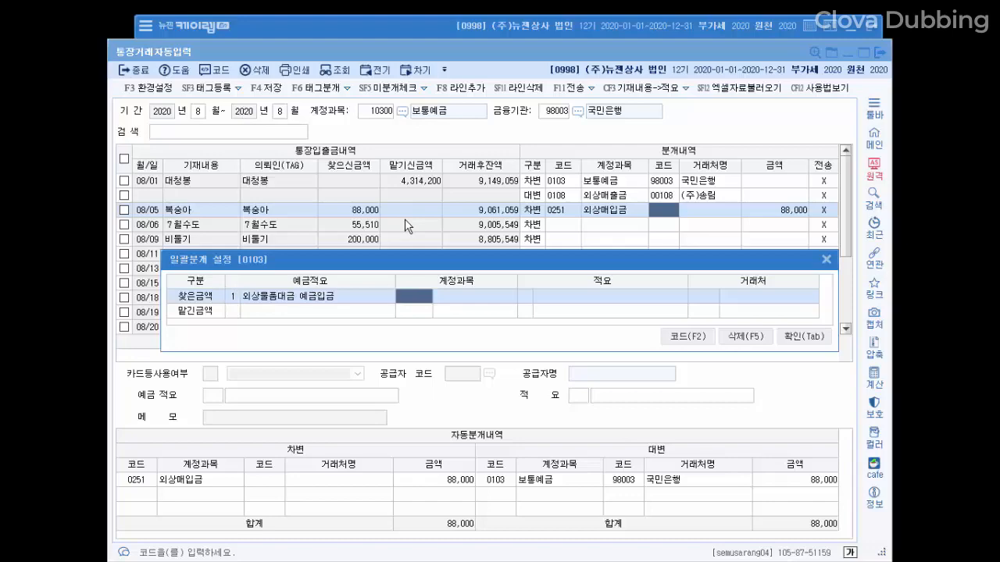
type("10300")
key("Return")
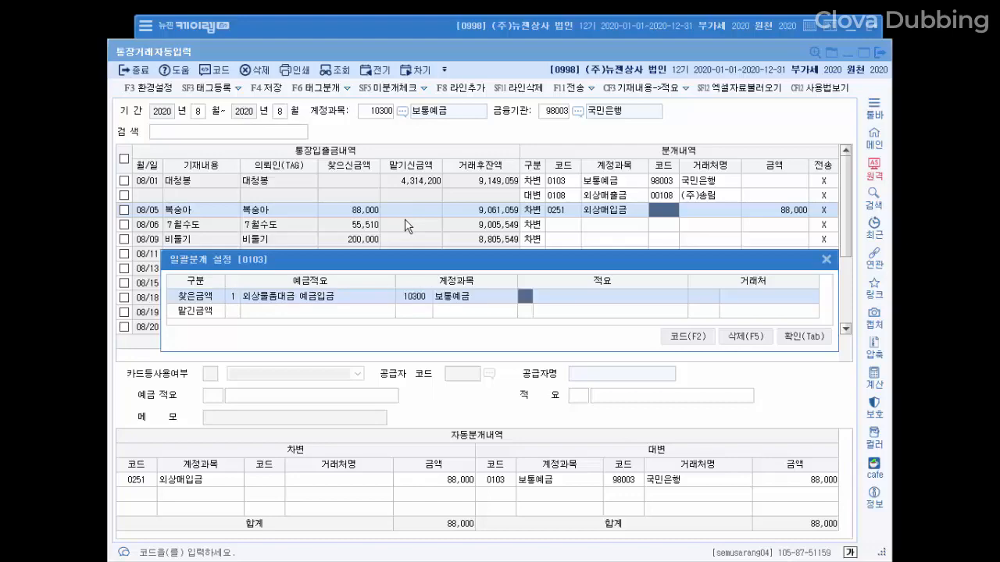
key("Return")
key("Return")
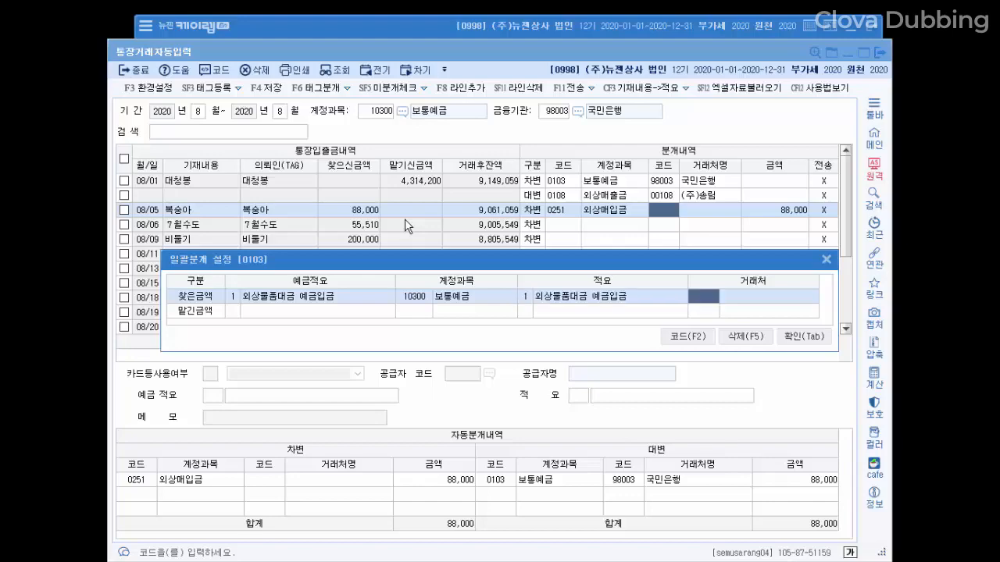
Set the 찾은금액 row's partner to 국민은행 (98003) and confirm the batch journal settings
key("F2")
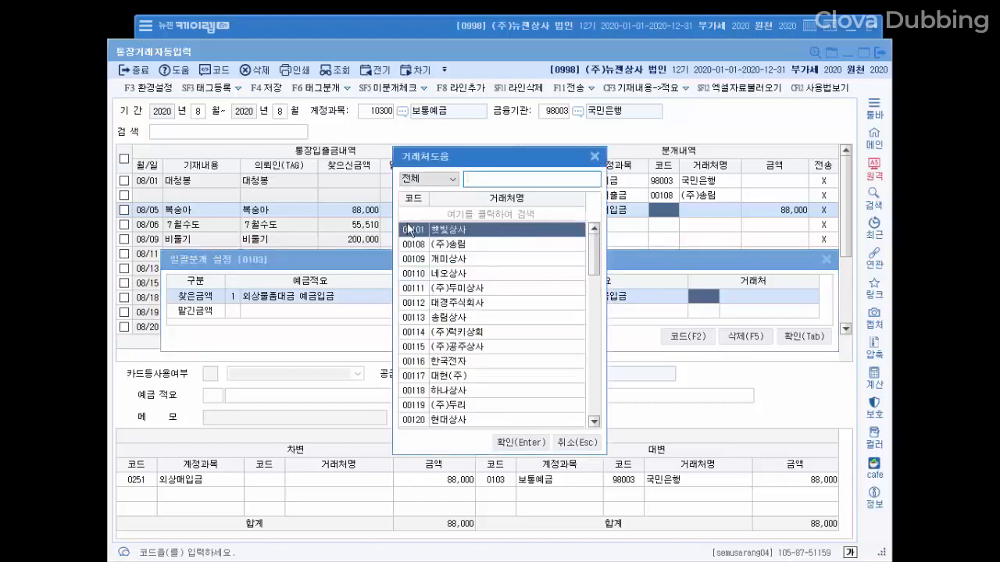
type("국민")
key("Return")
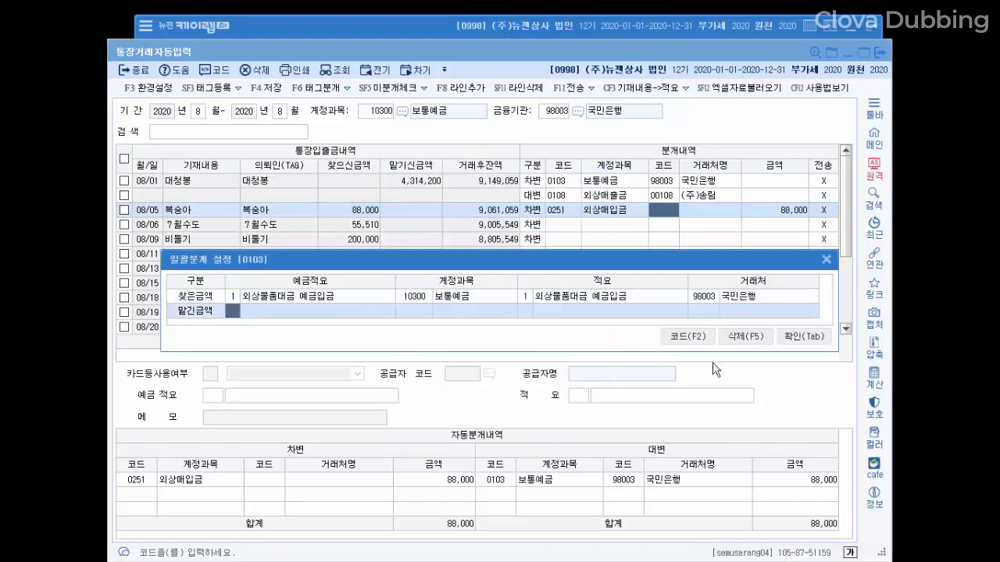
left_click(793, 336)
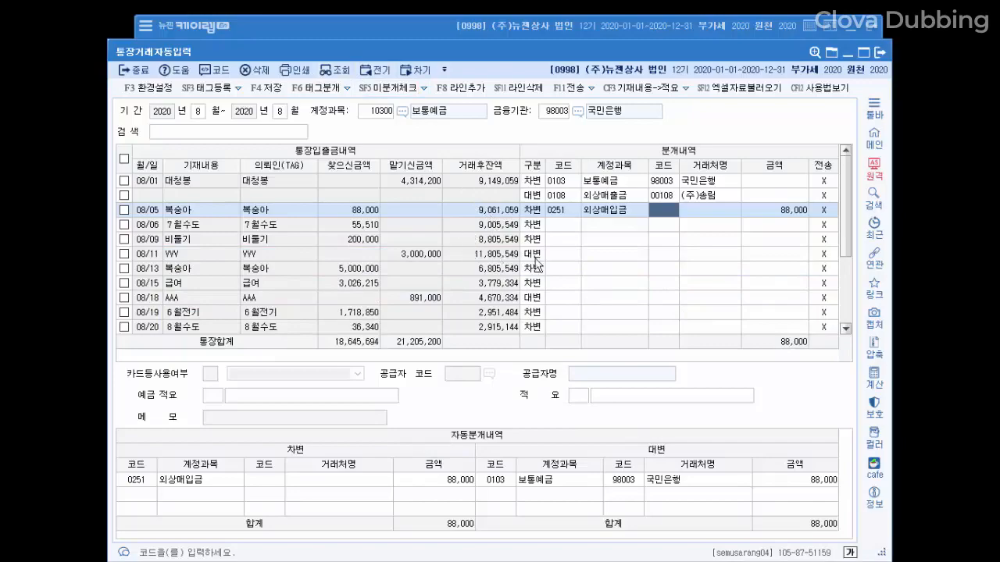
Try to batch-journalize (일괄분개) only the 08/11 YYY deposit of 3,000,000
scroll(617, 274, "down", 1)
scroll(617, 273, "up", 1)
left_click(124, 254)
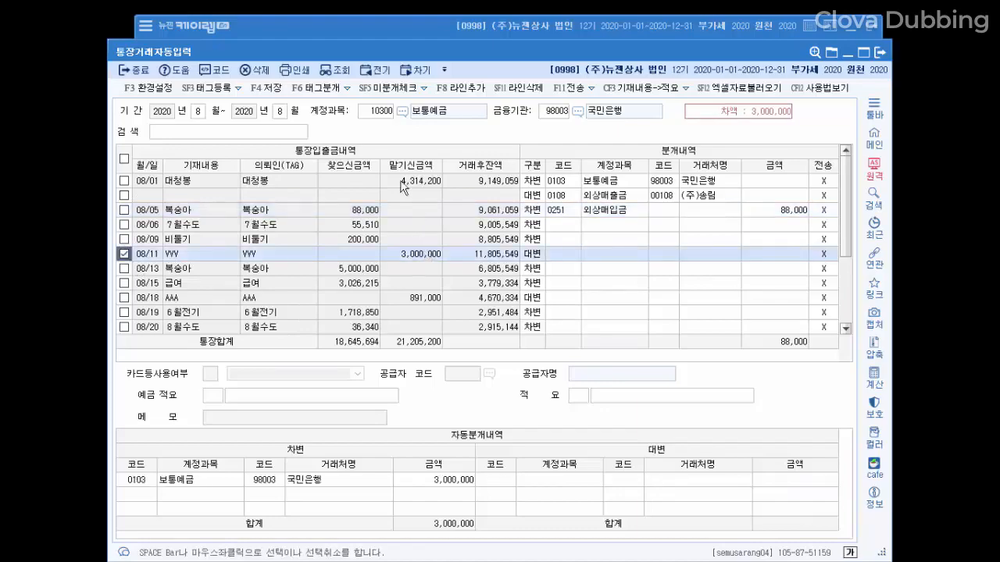
left_click(344, 88)
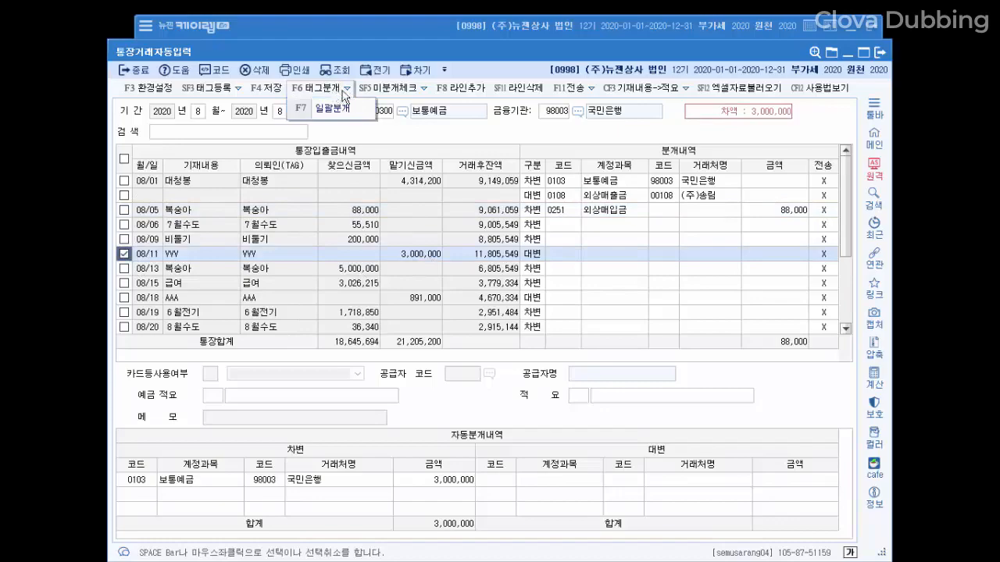
left_click(336, 111)
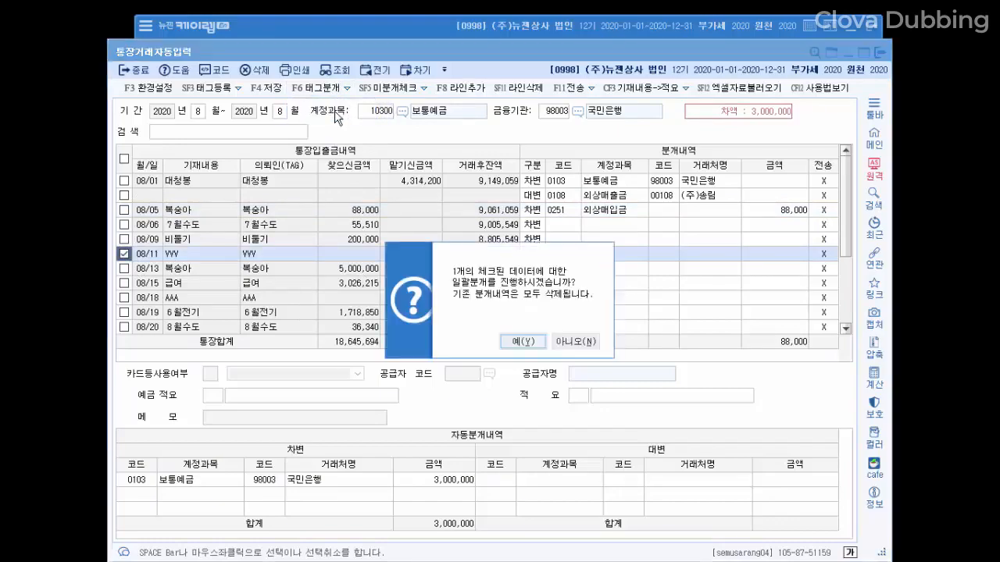
left_click(520, 342)
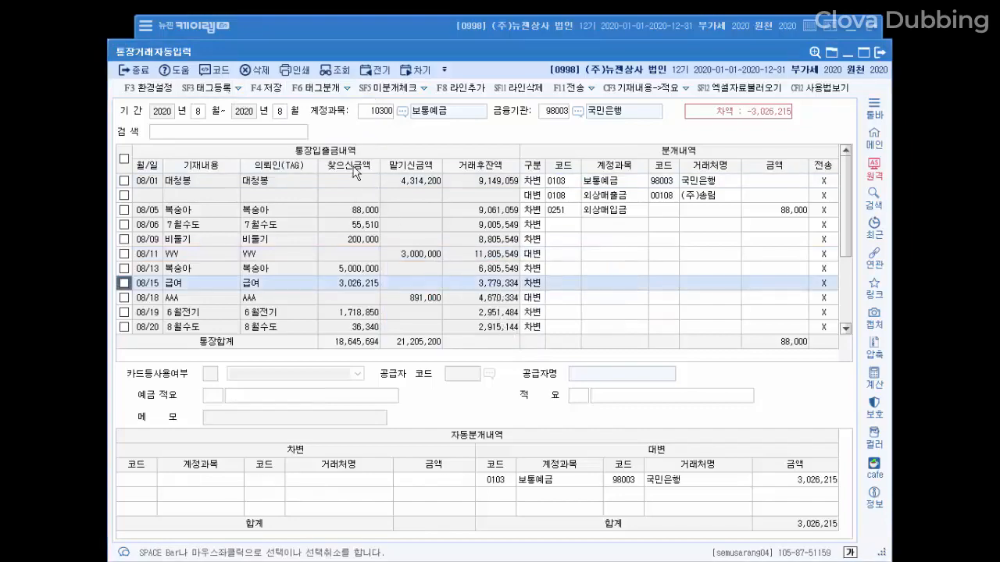
Change the batch settings' 찾은금액 row to account 10800 외상매출금 and partner 송림상사 (00113), and confirm
left_click(339, 90)
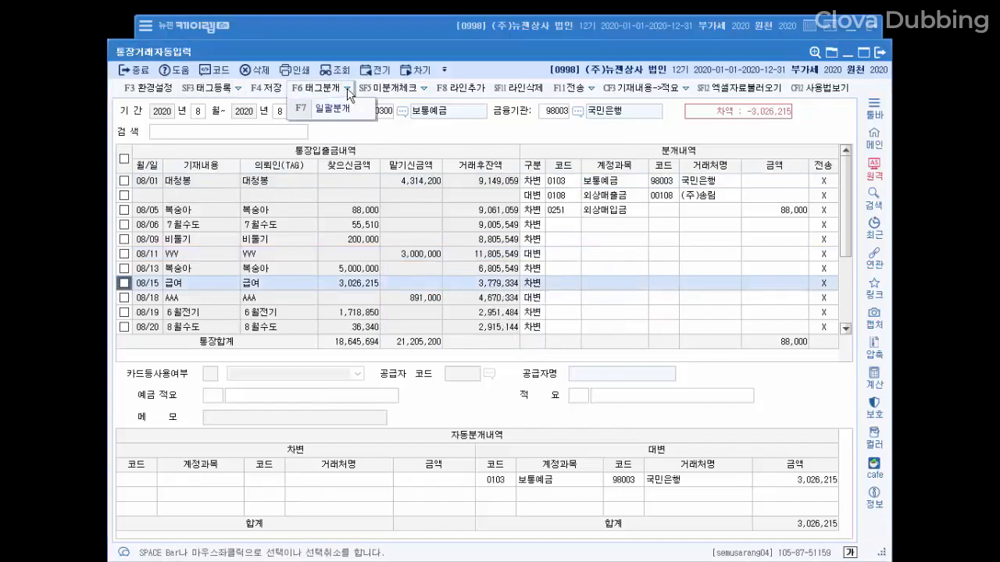
left_click(237, 88)
left_click(232, 107)
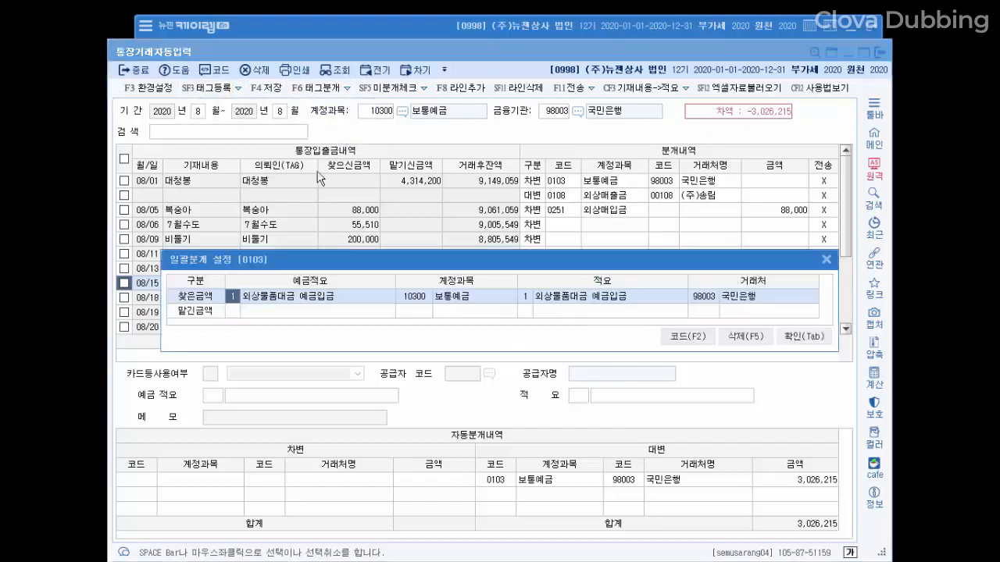
left_click(399, 299)
type("10800")
key("Return")
key("Return")
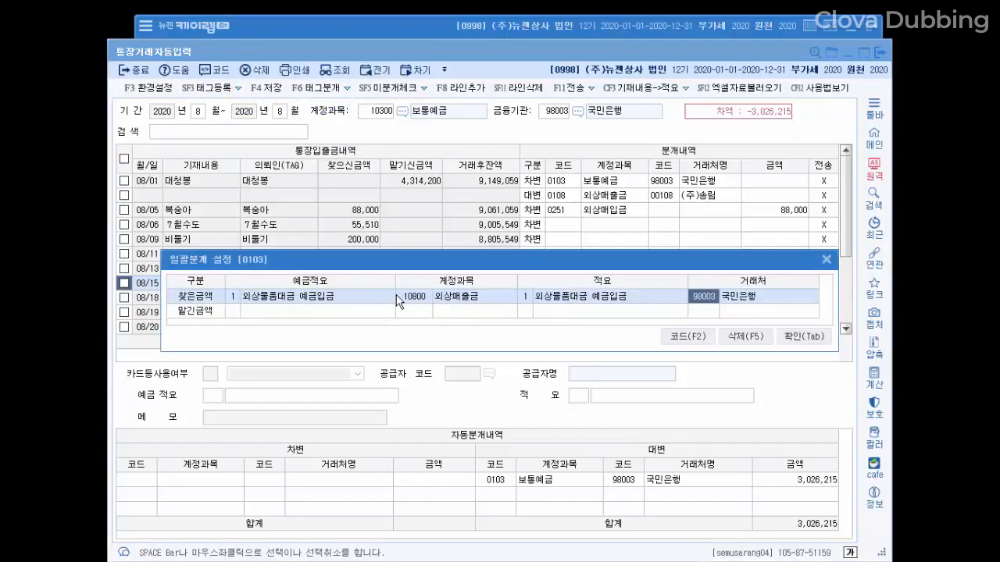
key("F2")
double_click(449, 321)
left_click(804, 337)
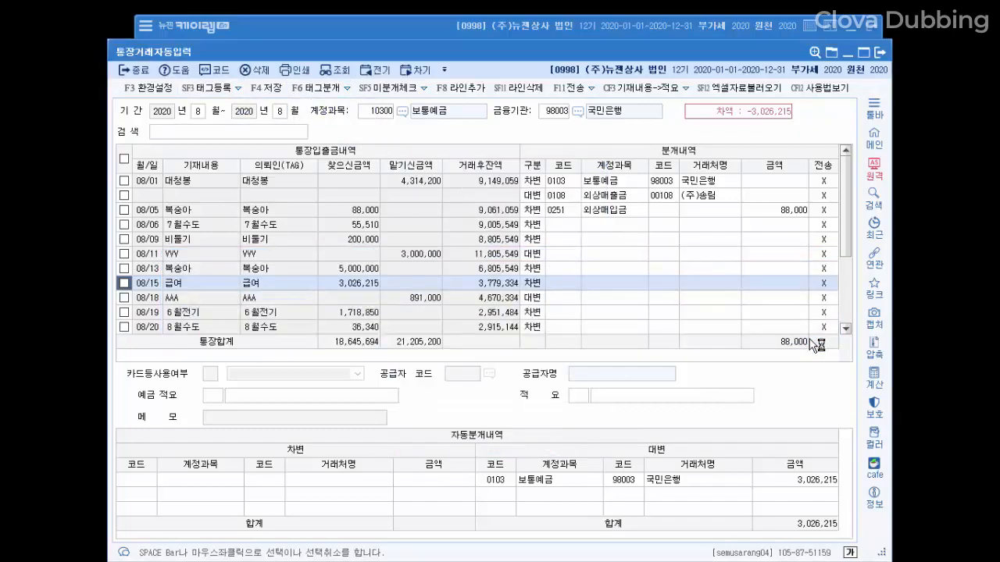
Mark the 08/11 YYY deposit again and rerun automatic journalizing with the revised batch settings
left_click(124, 253)
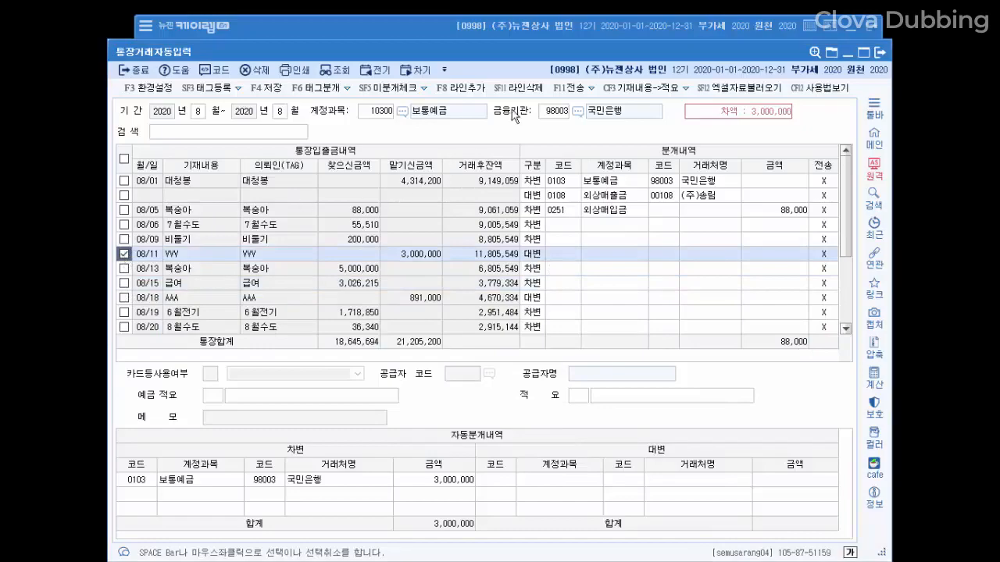
left_click(347, 88)
left_click(320, 104)
left_click(543, 343)
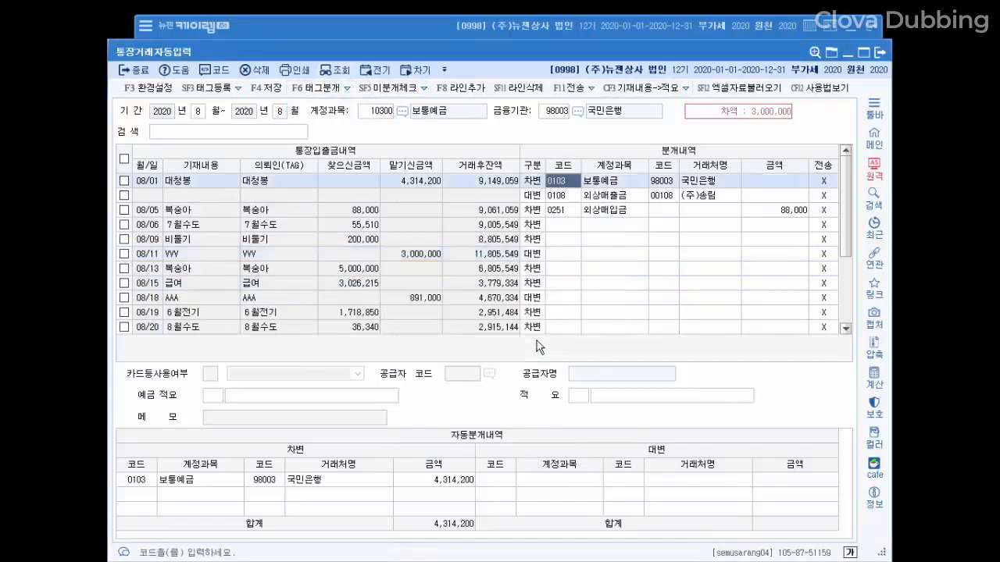
Run batch journalizing (일괄분개) on all unjournalized transactions without marking any row
left_click(159, 252)
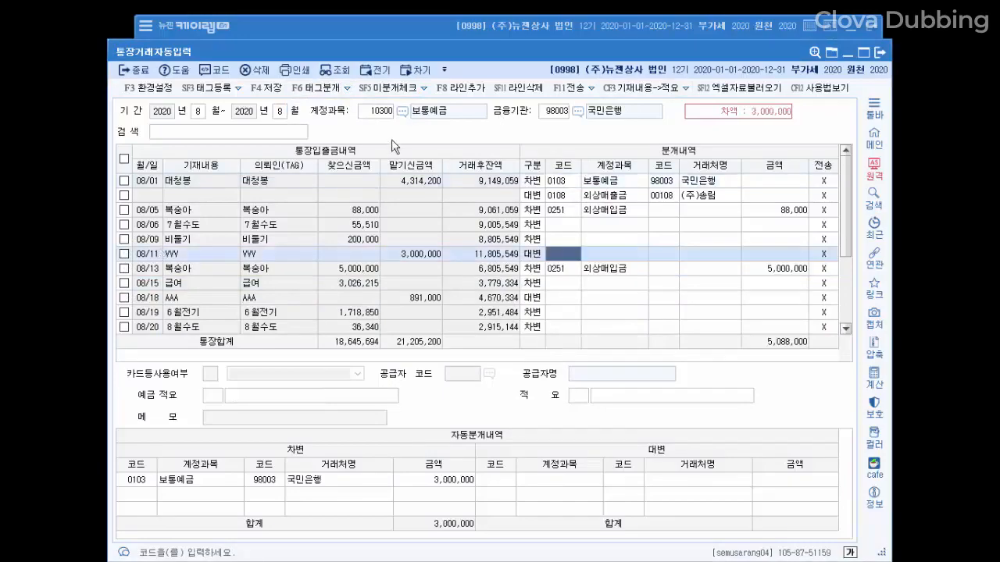
left_click(347, 88)
left_click(343, 107)
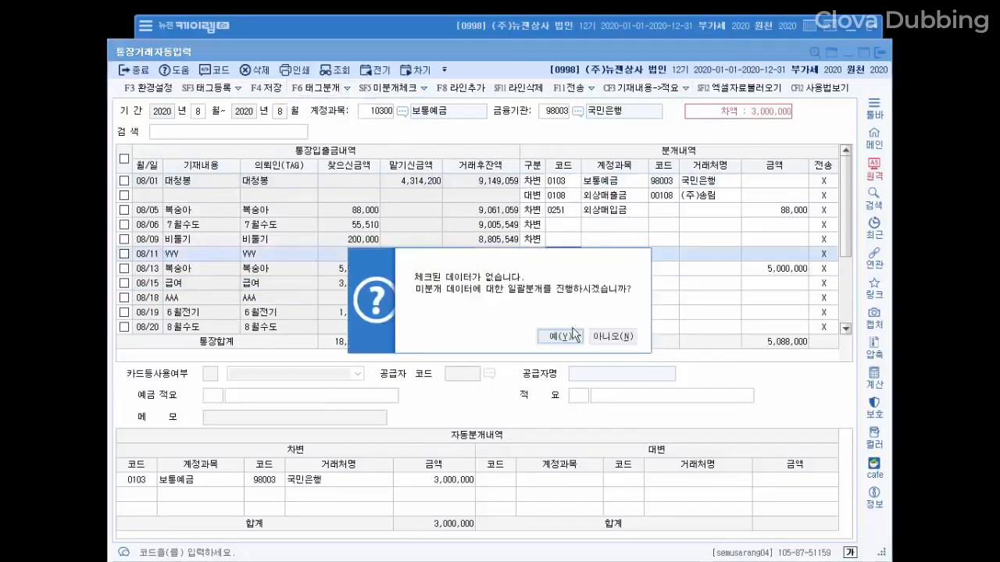
left_click(577, 340)
Add an extra debit line below the 08/09 비둘기 withdrawal and delete that line again
left_click(575, 238)
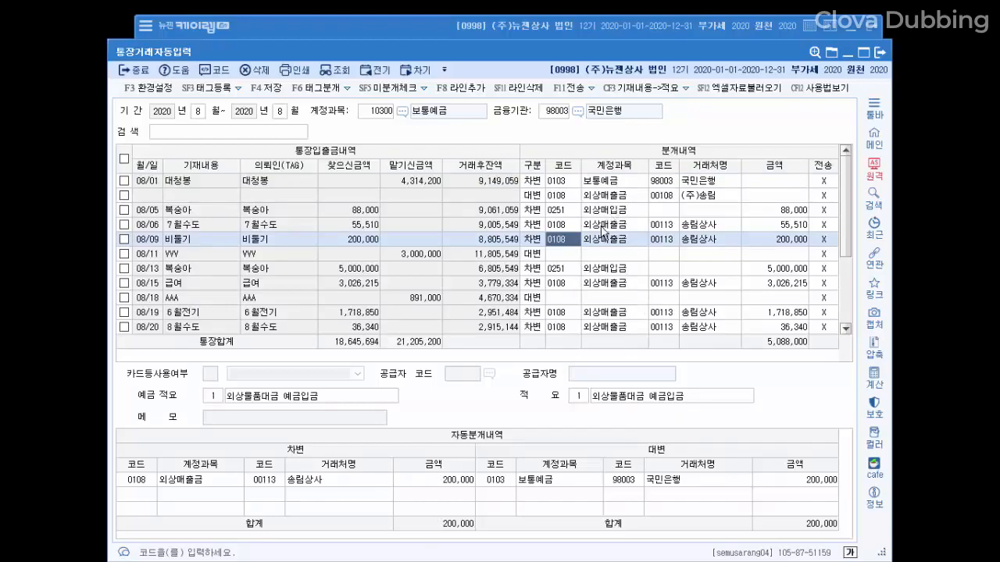
left_click(472, 91)
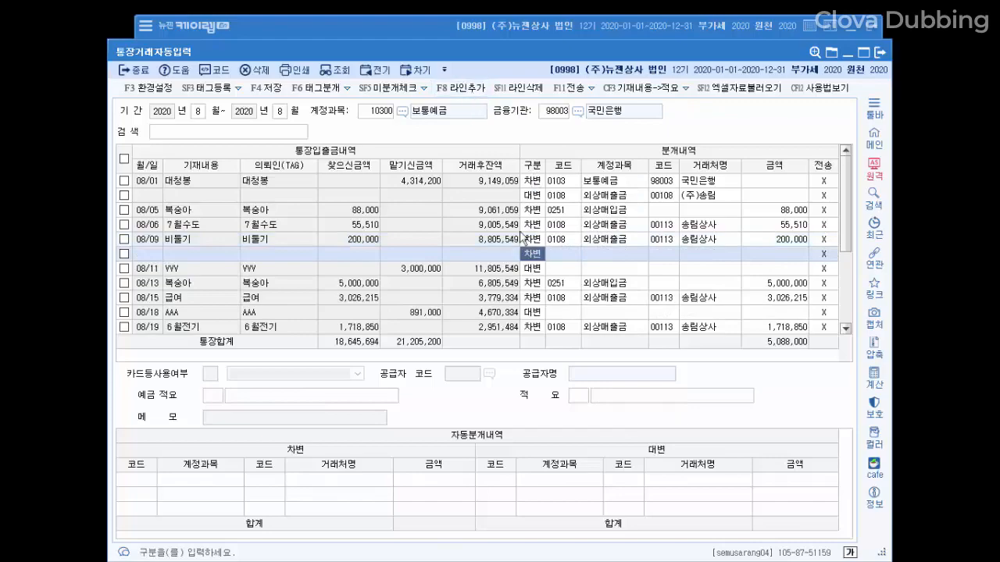
key("Return")
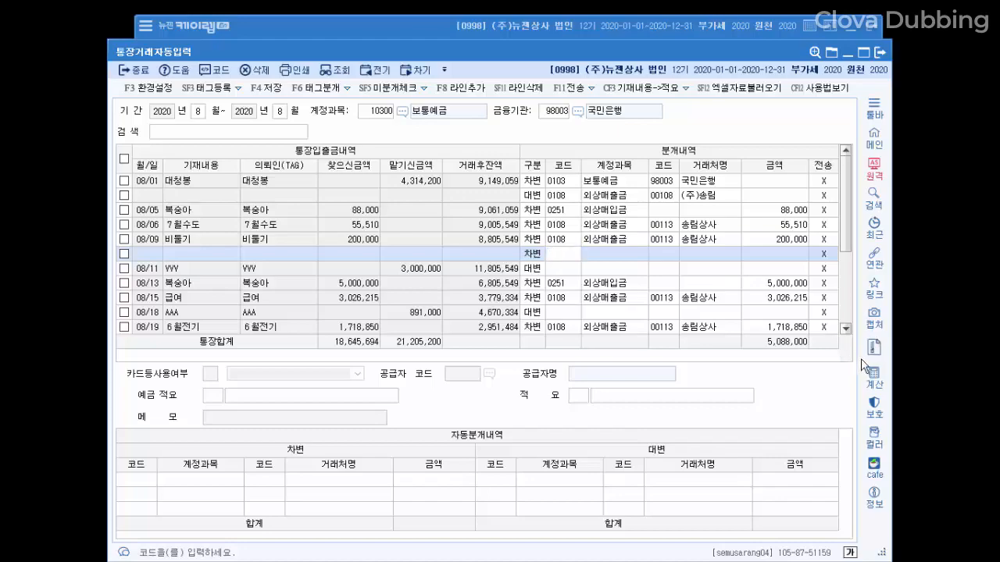
key("Return")
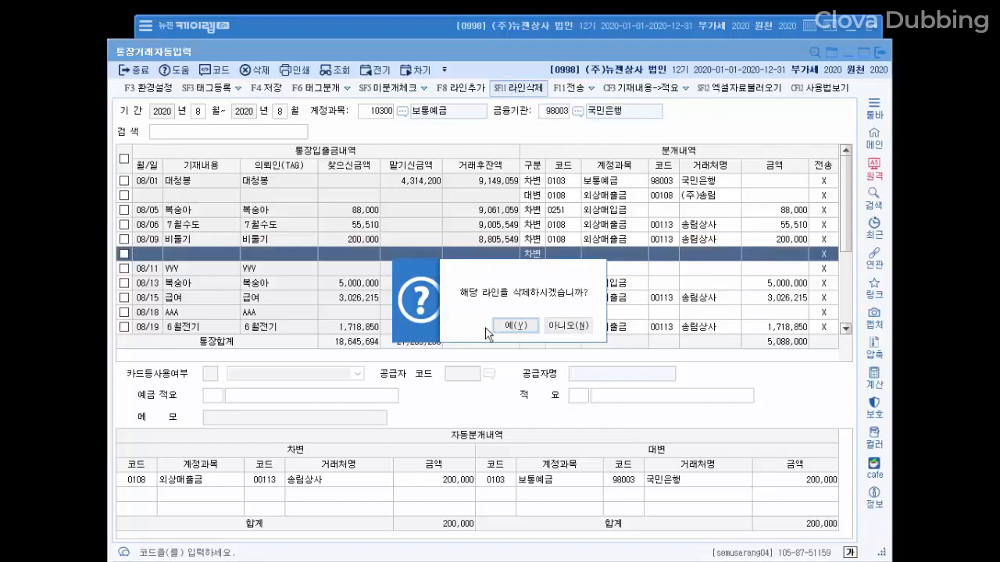
left_click(512, 326)
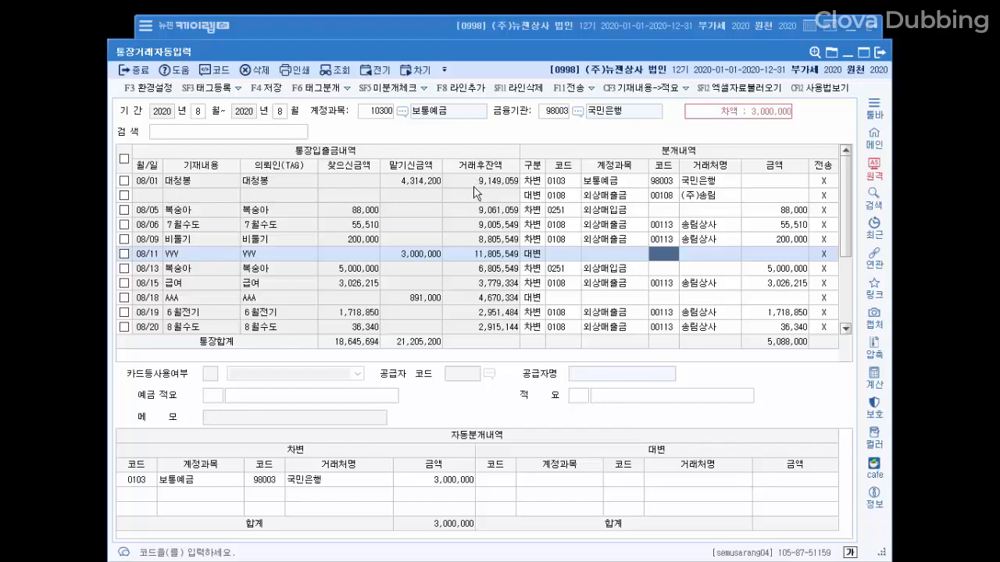
Mark all unjournalized transactions with the 미분개체크 function and select the 08/15 급여 withdrawal
left_click(396, 95)
left_click(425, 88)
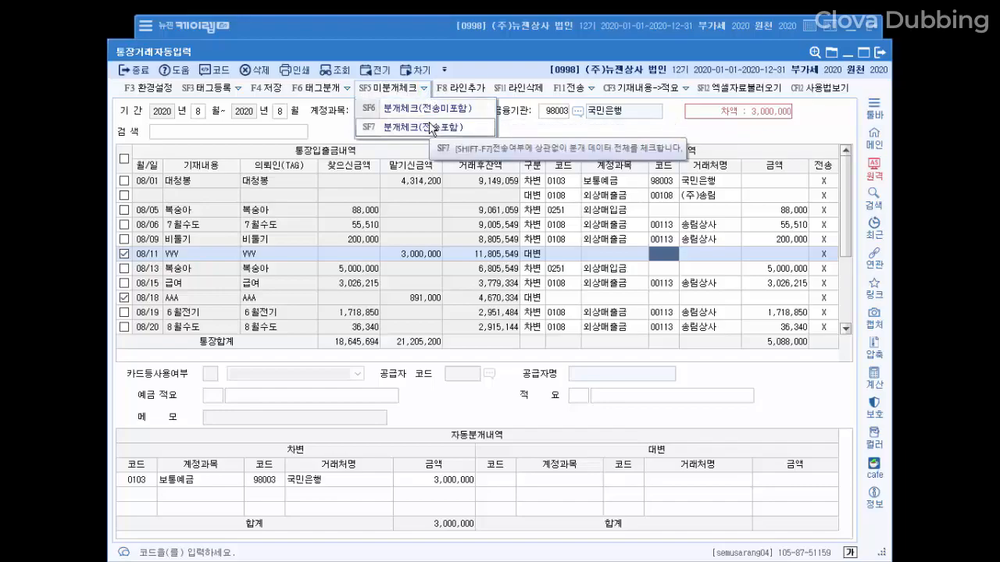
left_click(478, 286)
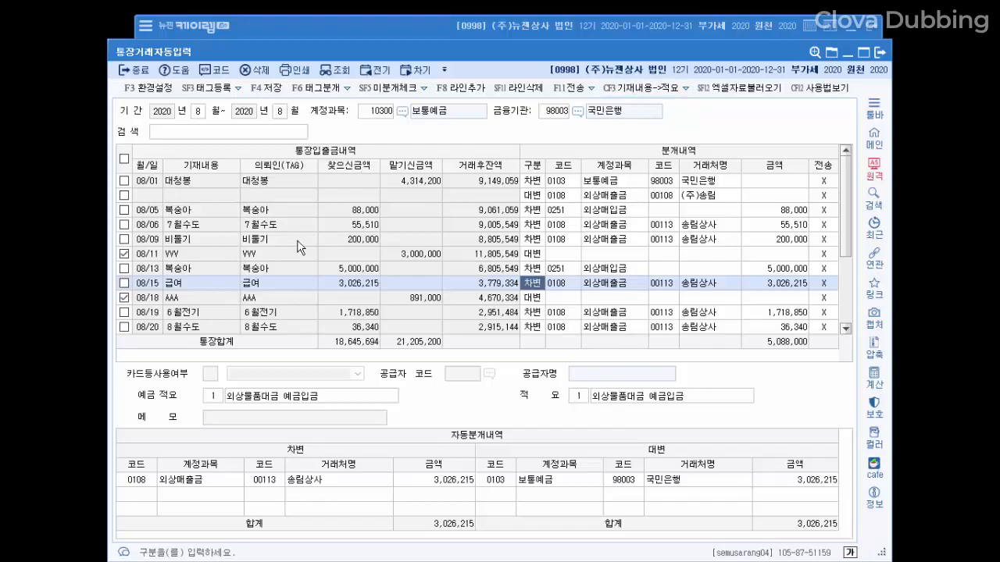
Apply the bankbook 기재내용 to both 예금적요 and 적요 of the marked transactions, replacing their existing descriptions
left_click(304, 398)
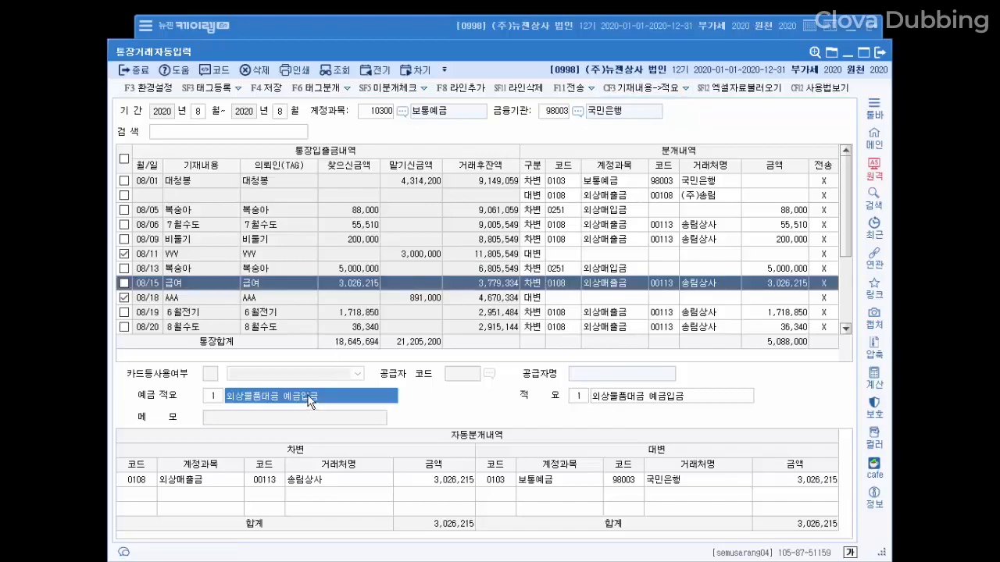
left_click(638, 400)
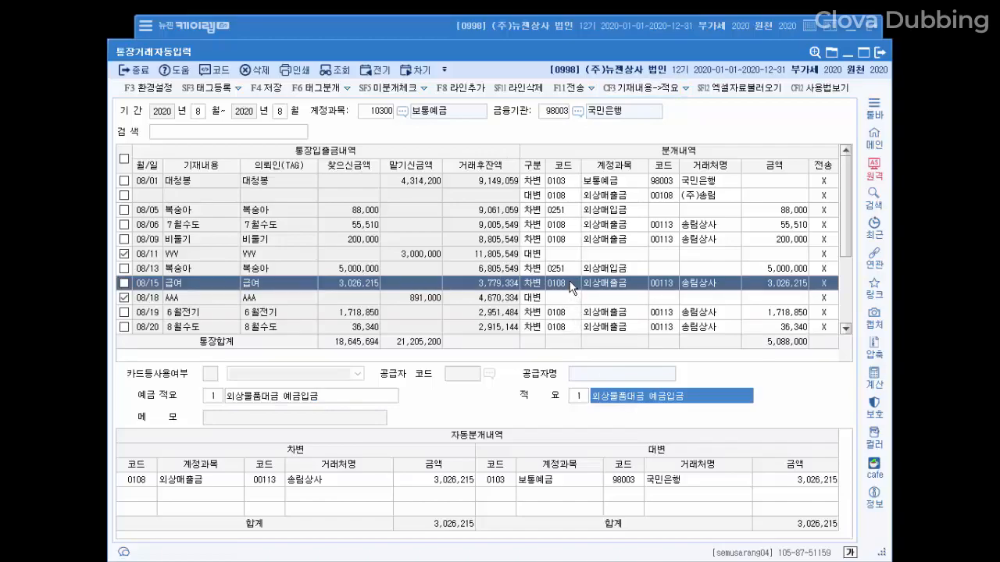
left_click(579, 260)
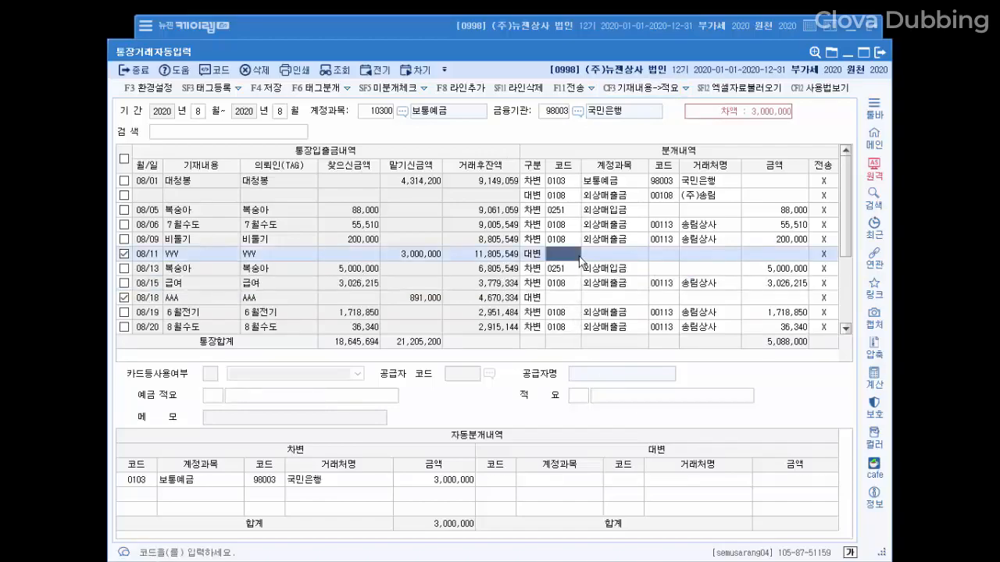
left_click(592, 225)
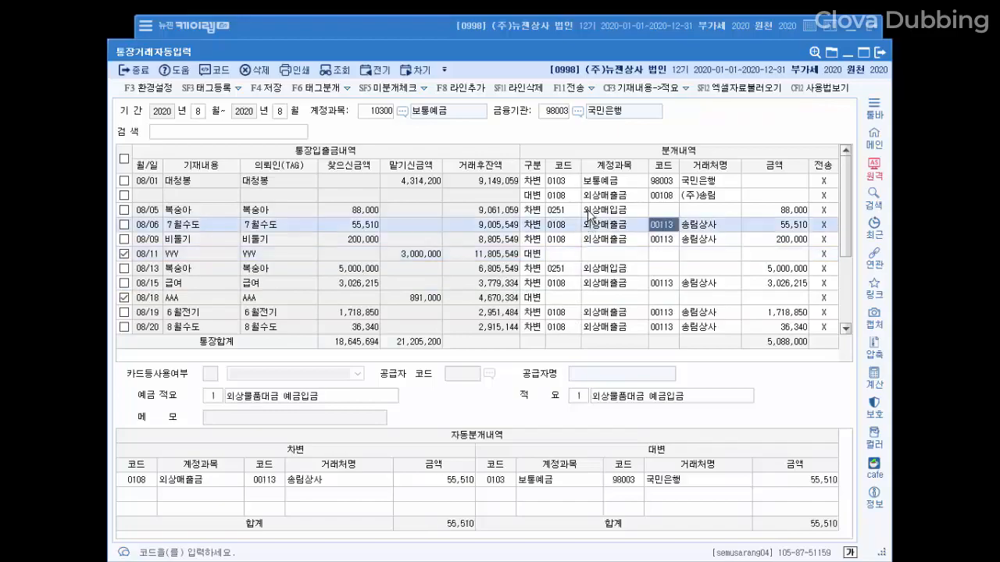
left_click(648, 88)
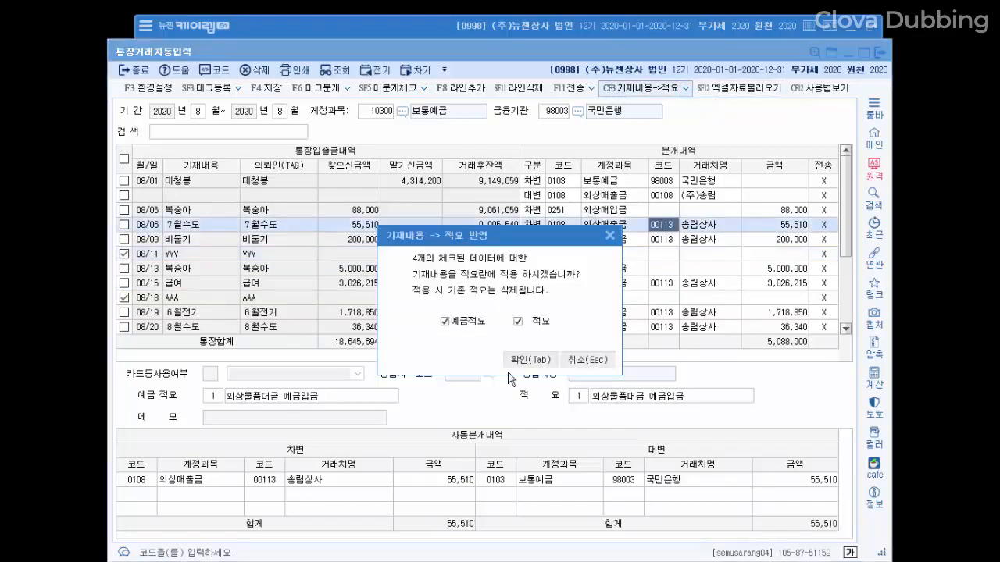
left_click(521, 360)
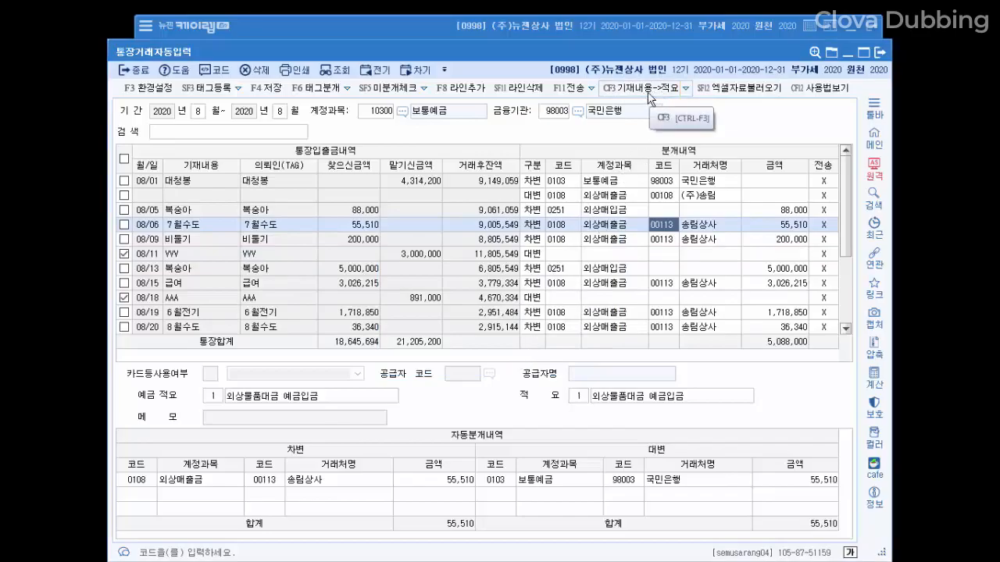
Look over the additional conversion options offered under 기재내용->적요, including 의뢰,기재->각각적요 and 예금적요->적요
left_click(686, 92)
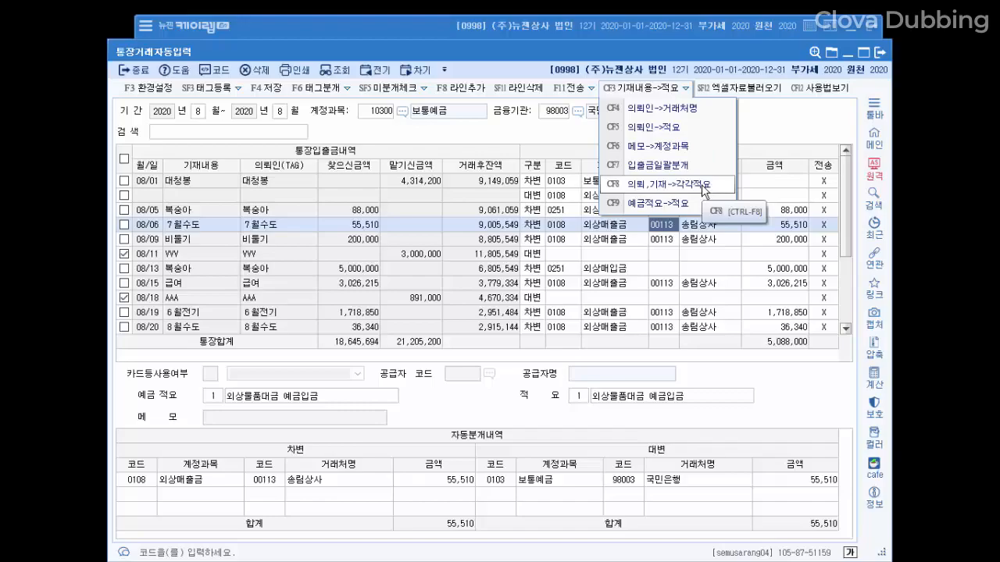
left_click(687, 204)
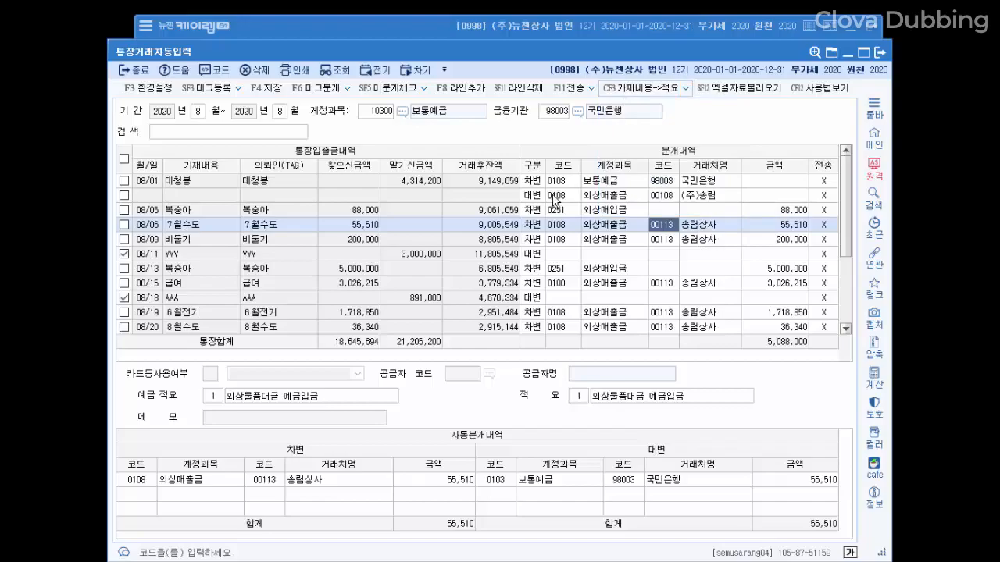
left_click(389, 225)
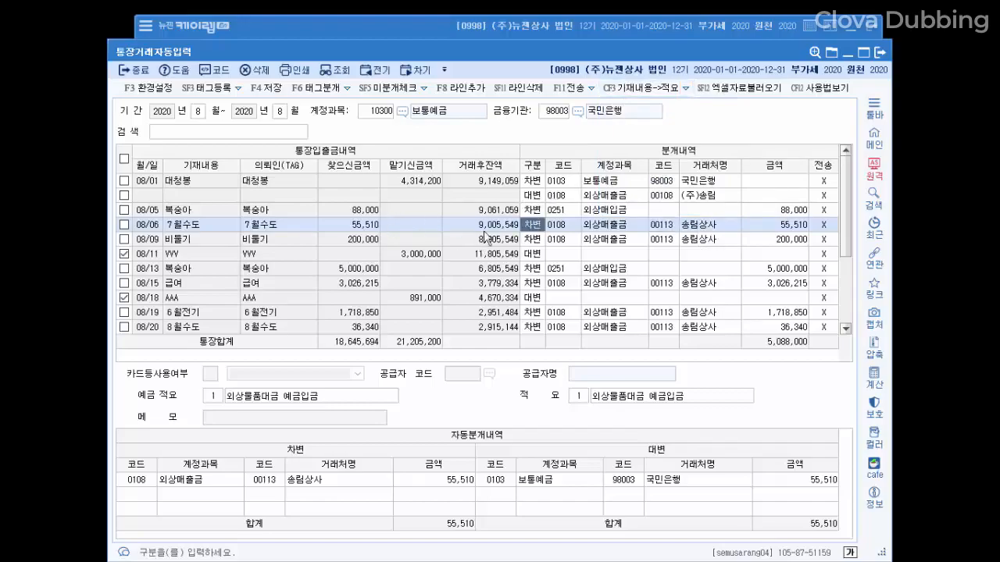
Look over the transaction grid's extra options, including 데이타 정렬방식, without applying any
left_click(461, 190)
right_click(460, 192)
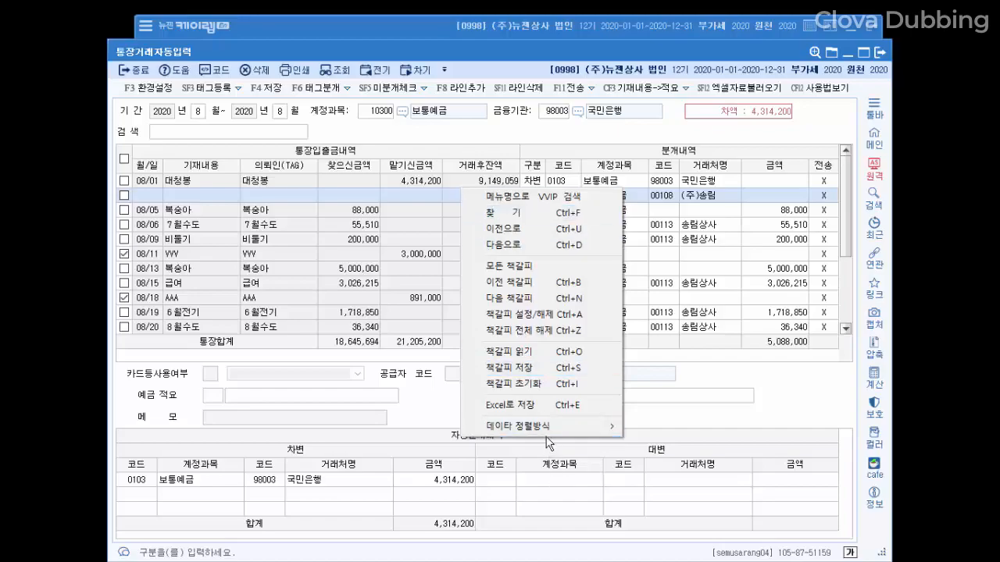
mouse_move(543, 428)
key("Escape")
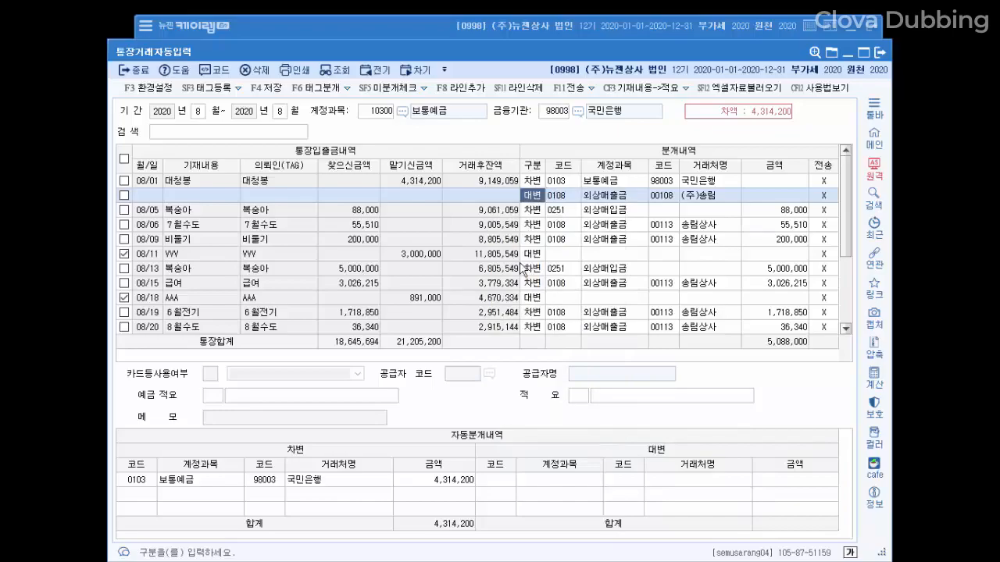
Try to mark every bankbook transaction and transfer (전송) them all to general vouchers
left_click(121, 184)
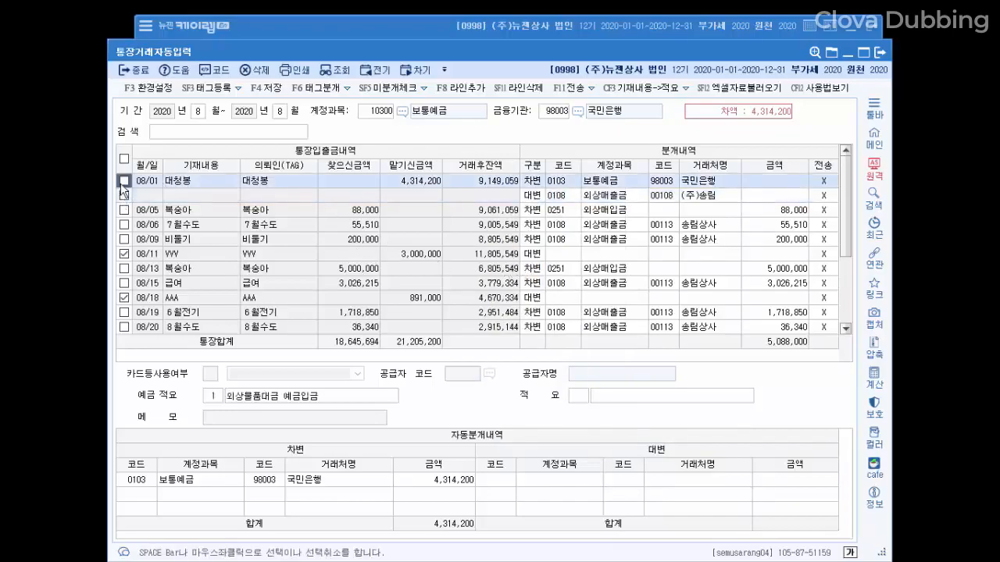
left_click(123, 192)
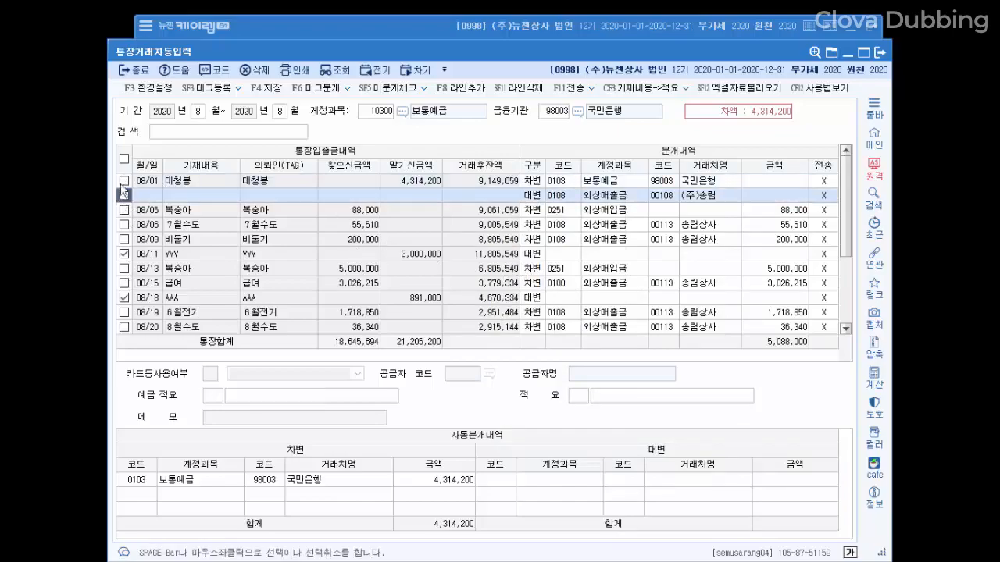
left_click(123, 159)
left_click(123, 159)
left_click(125, 180)
left_click(124, 195)
left_click(123, 158)
left_click(562, 89)
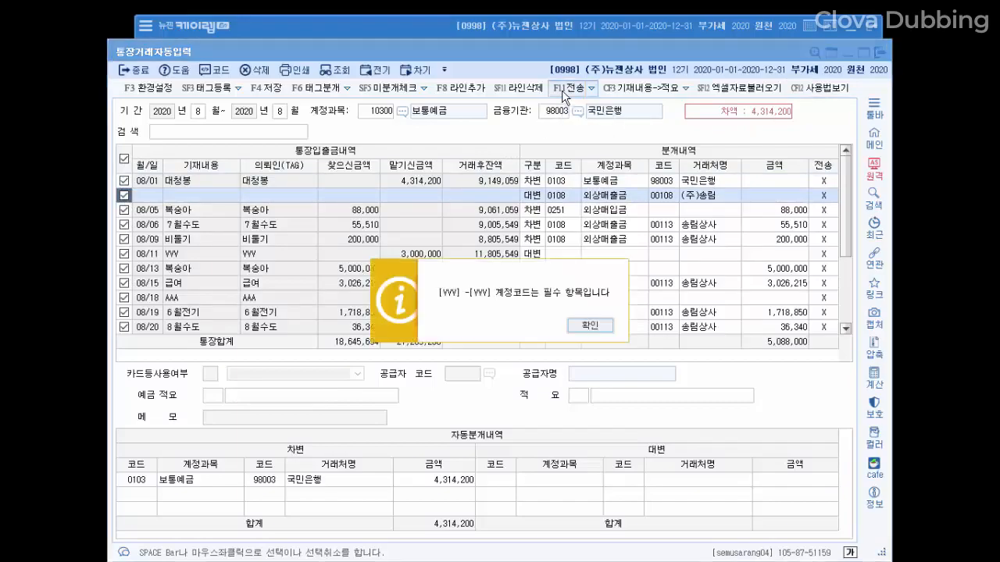
left_click(590, 324)
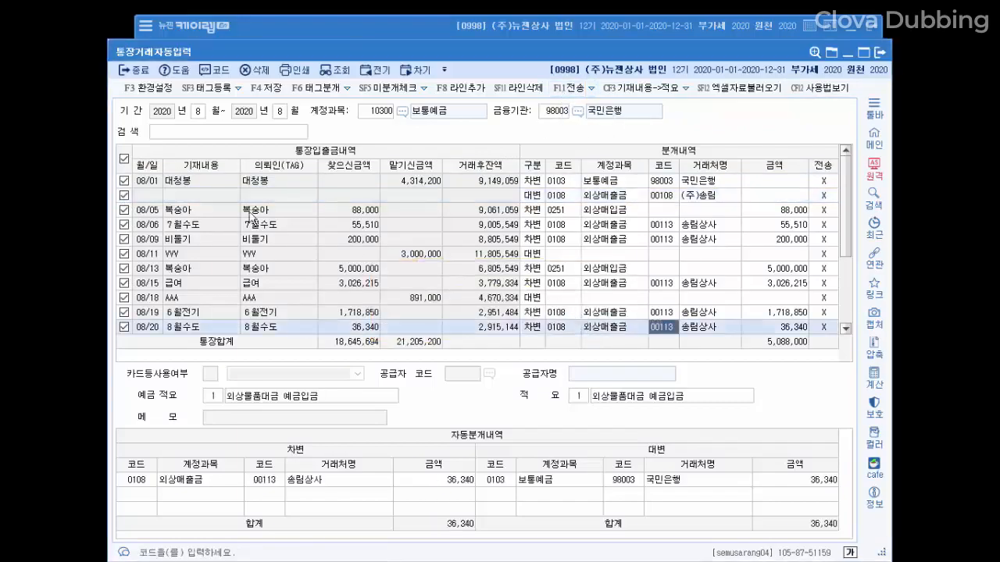
Clear all marks, mark only the 08/06 7월수도 and 08/09 비둘기 withdrawals, and transfer them to vouchers
left_click(123, 159)
left_click(123, 225)
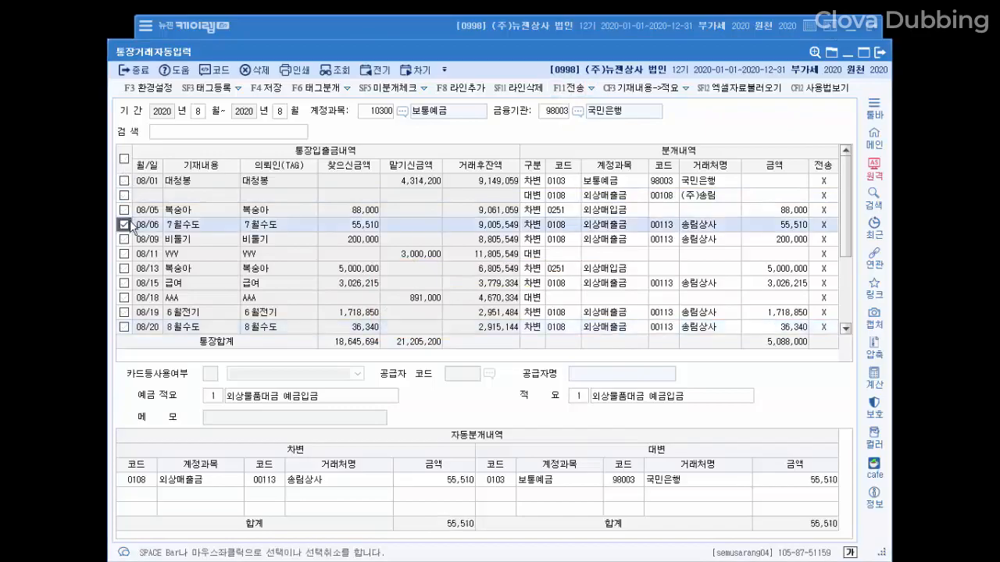
left_click(123, 239)
left_click(569, 89)
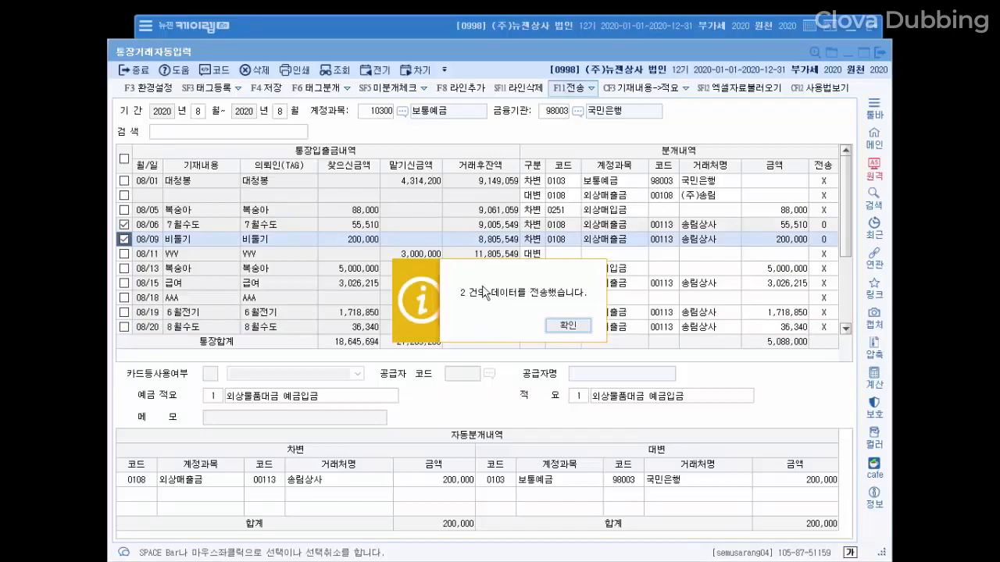
left_click(567, 323)
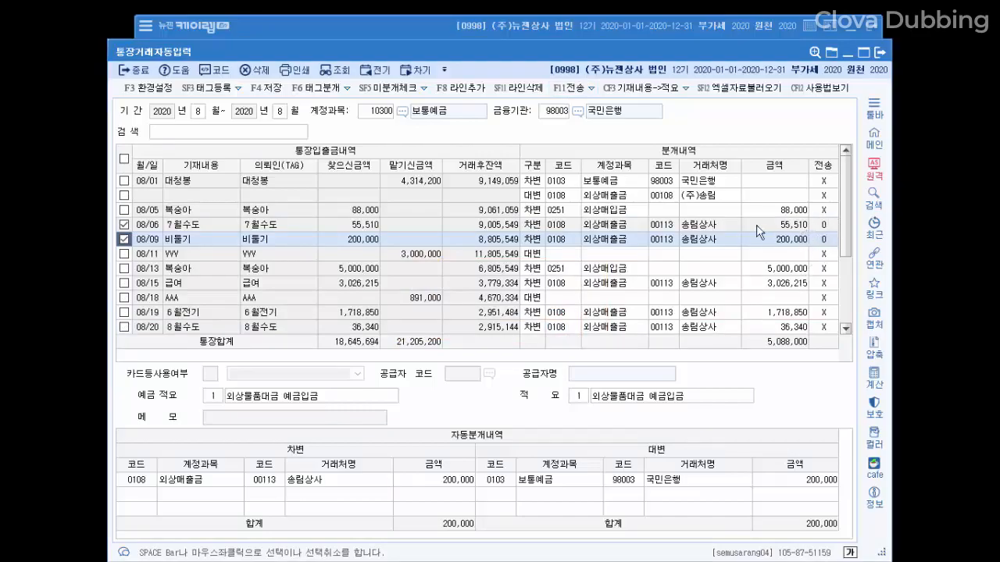
Check the transferred August 6 entry in 일반전표입력, close that window and return to 통장거래자동입력
left_click(333, 35)
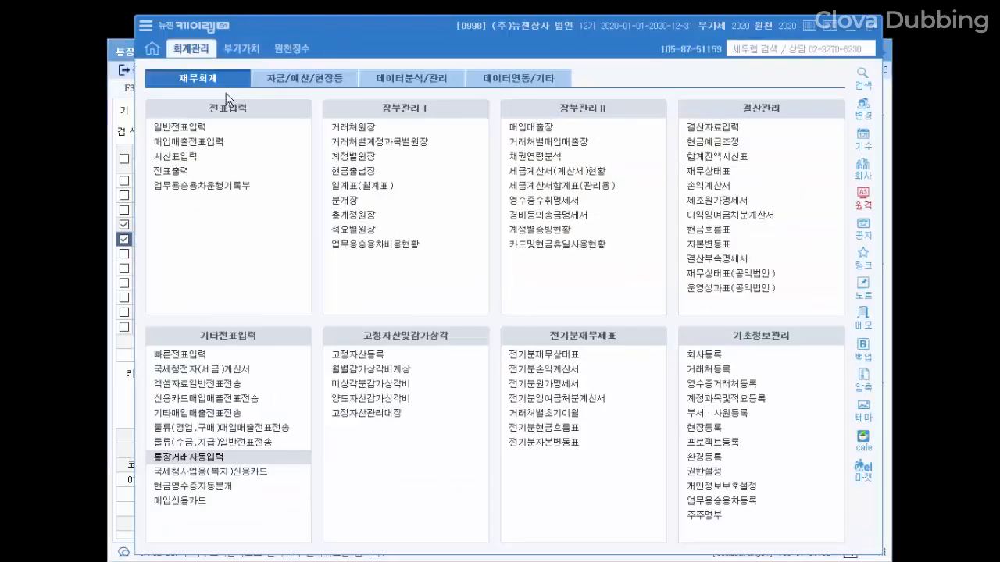
left_click(202, 129)
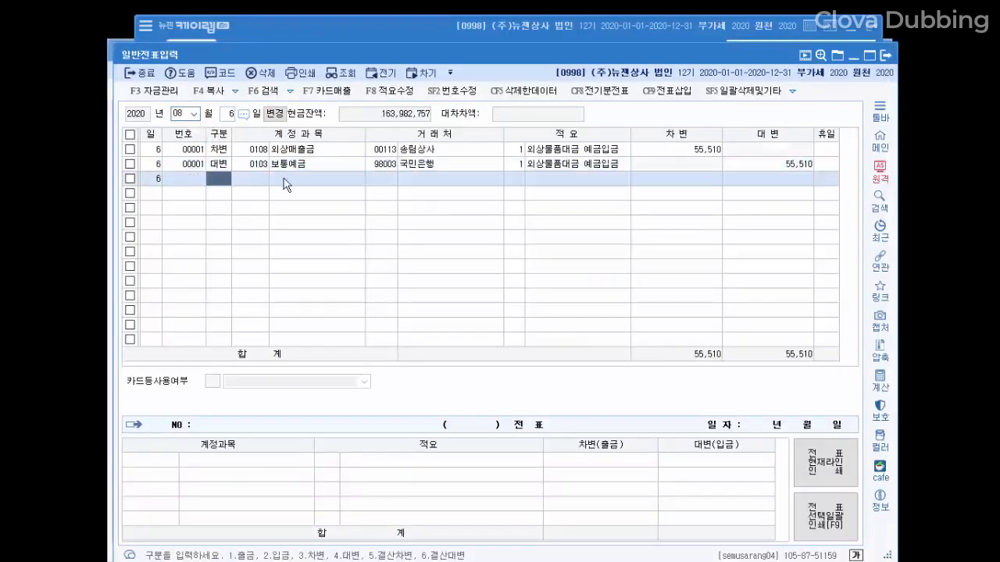
left_click(335, 164)
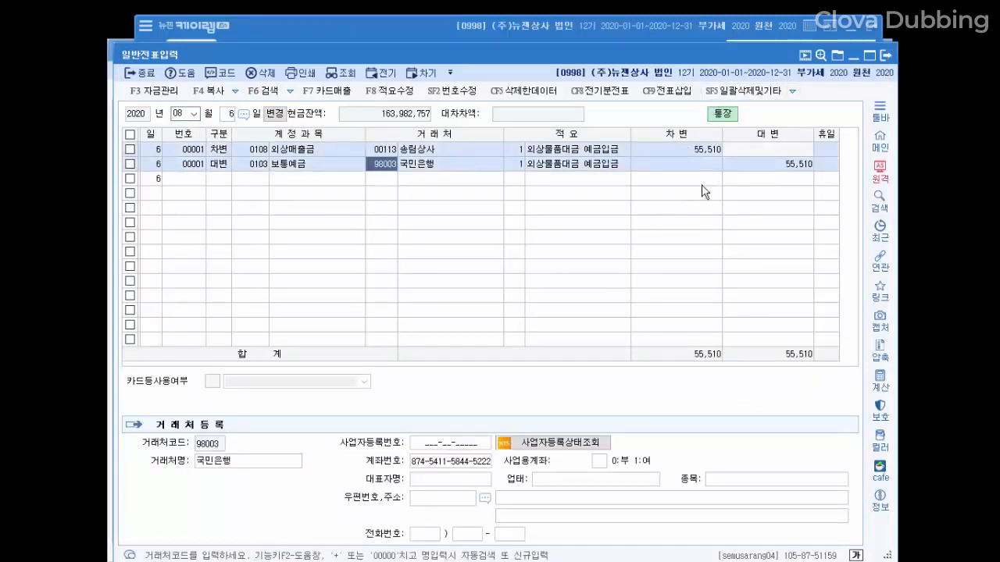
left_click(888, 56)
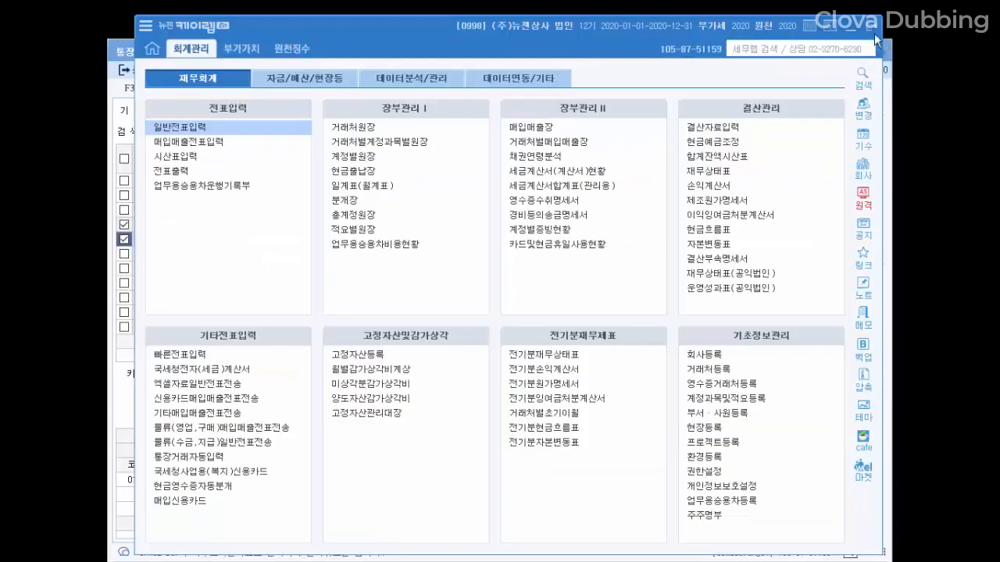
left_click(122, 50)
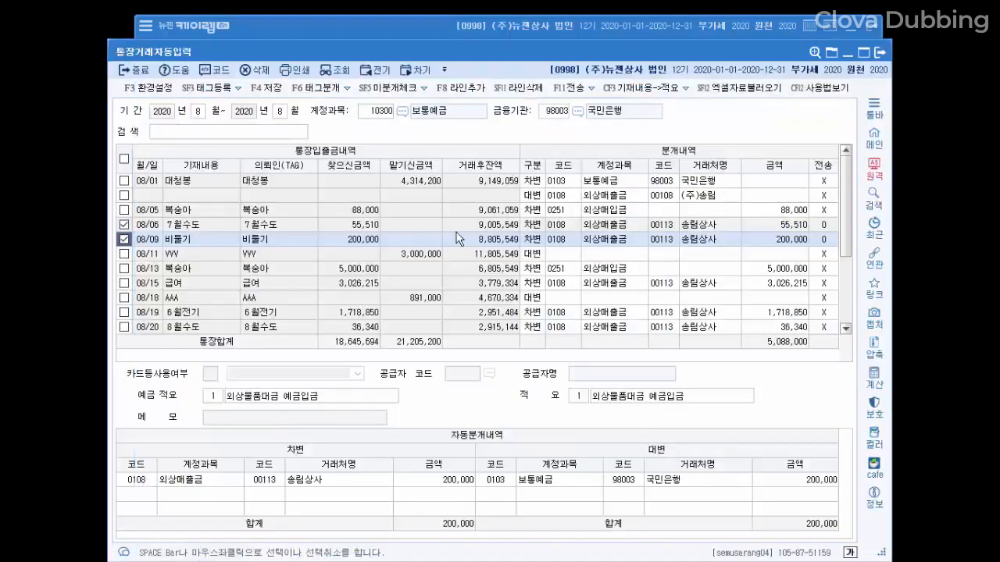